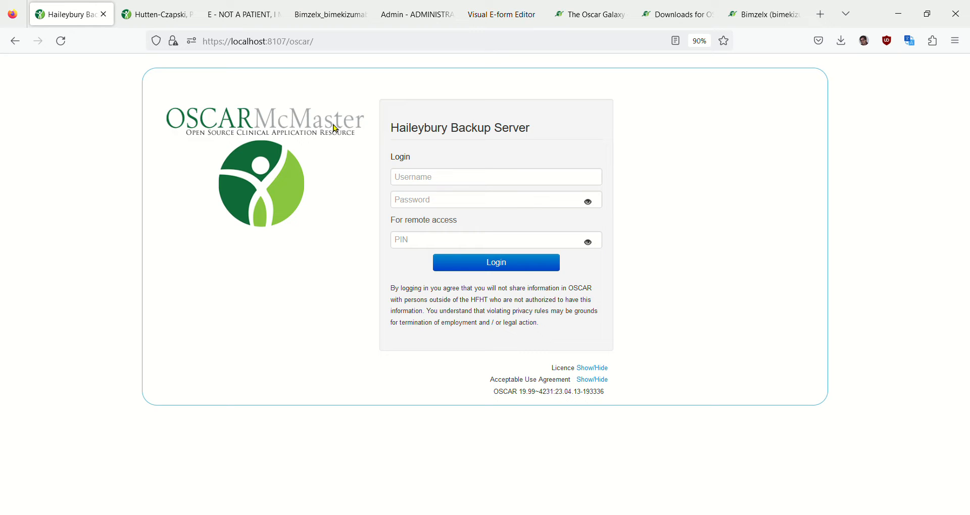
Step: Open the test patient's chart and shorten the form search text to Bimzelx
{"action": "left_click", "coordinate": [150, 11]}
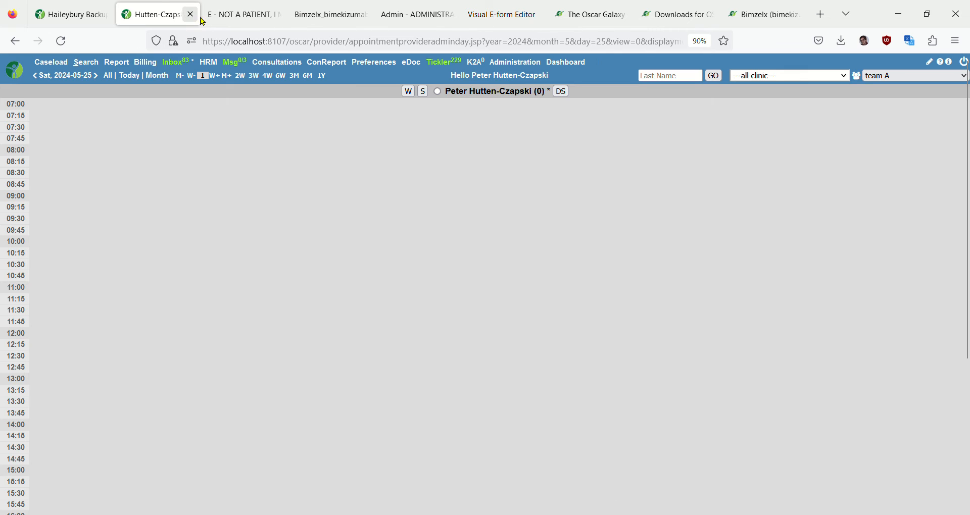
{"action": "left_click", "coordinate": [222, 15]}
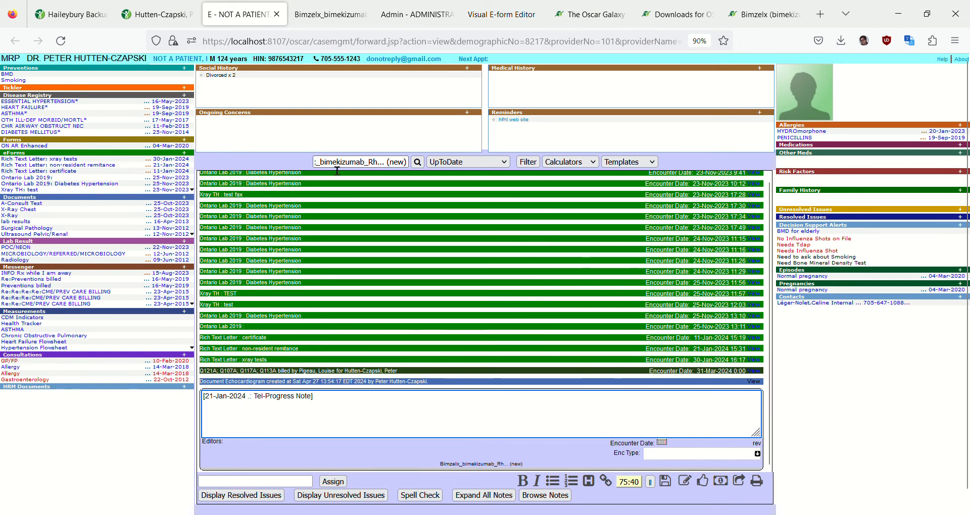
{"action": "left_click_drag", "start_coordinate": [326, 162], "coordinate": [413, 166]}
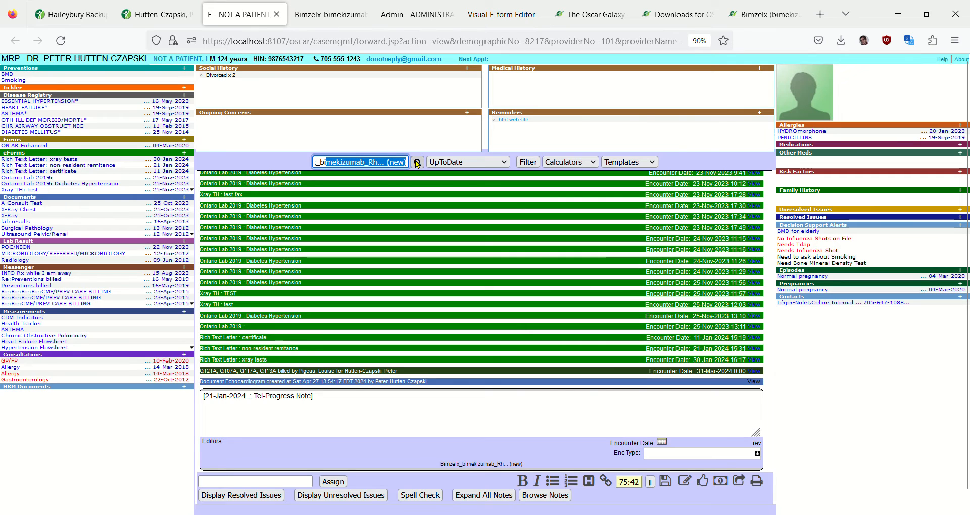
{"action": "key", "text": "BackSpace"}
{"action": "key", "text": "BackSpace"}
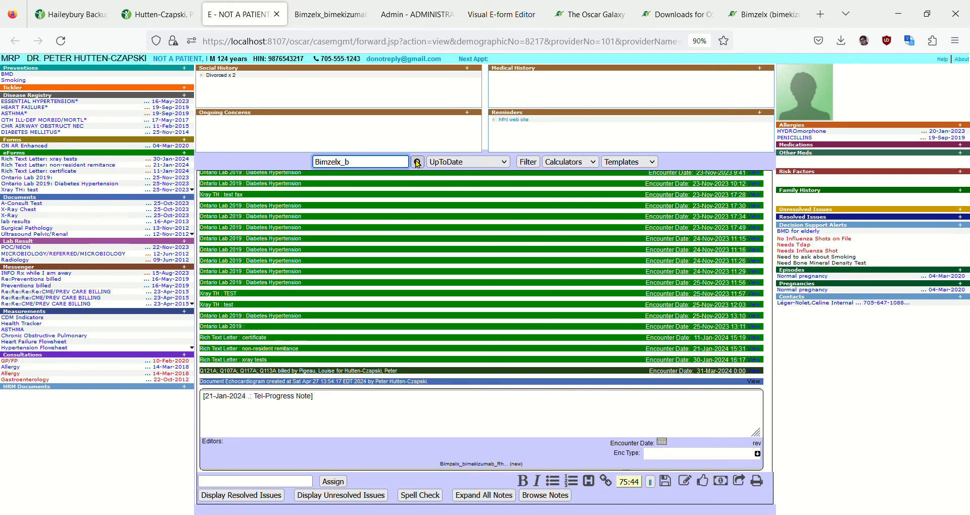
{"action": "key", "text": "BackSpace"}
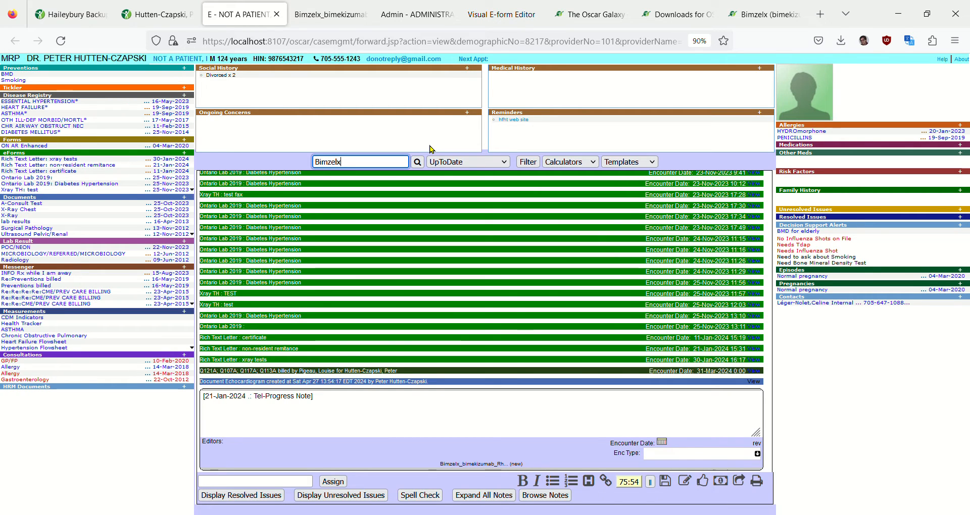
Step: Go to the OSCAR Galaxy downloads and open the page for the Bimzelx (bimekizumab) Rheum UCBCares PSP Enrolment Form - 2024
{"action": "left_click", "coordinate": [585, 23]}
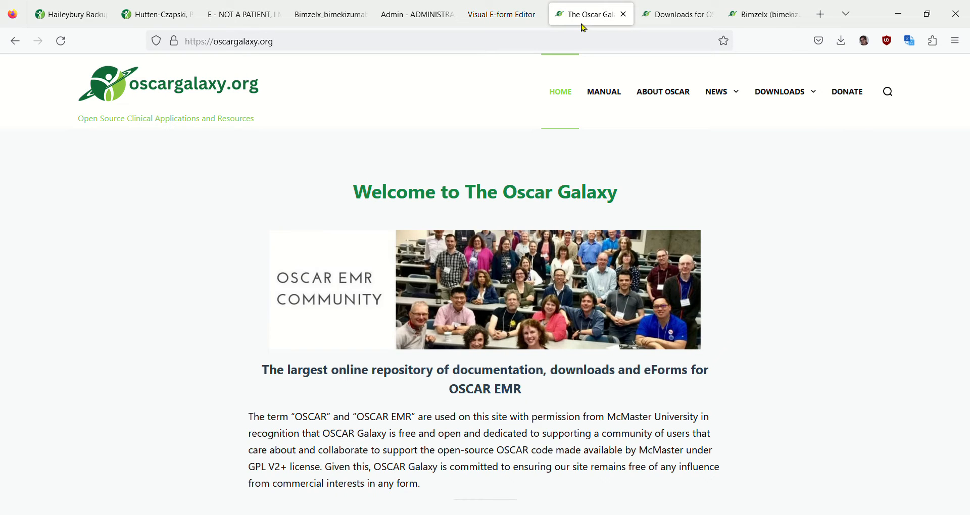
{"action": "mouse_move", "coordinate": [778, 97]}
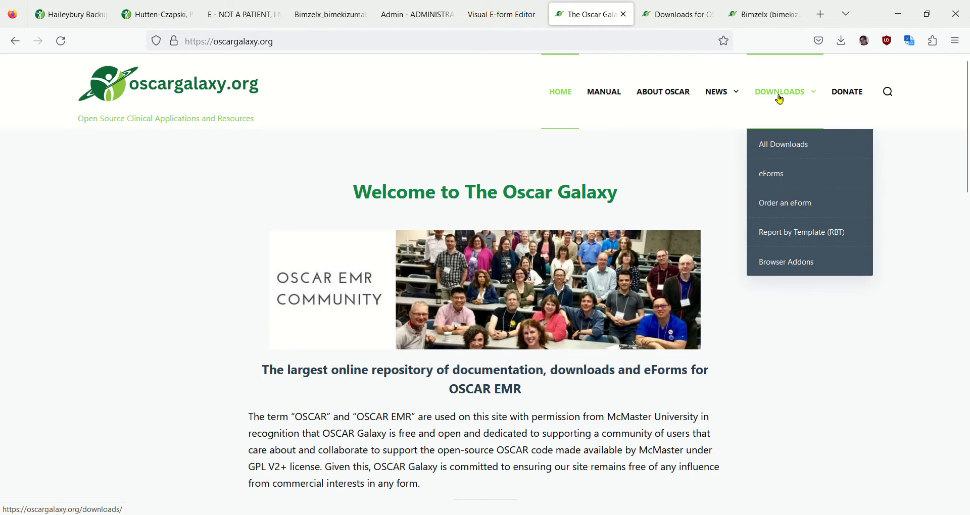
{"action": "left_click", "coordinate": [666, 14]}
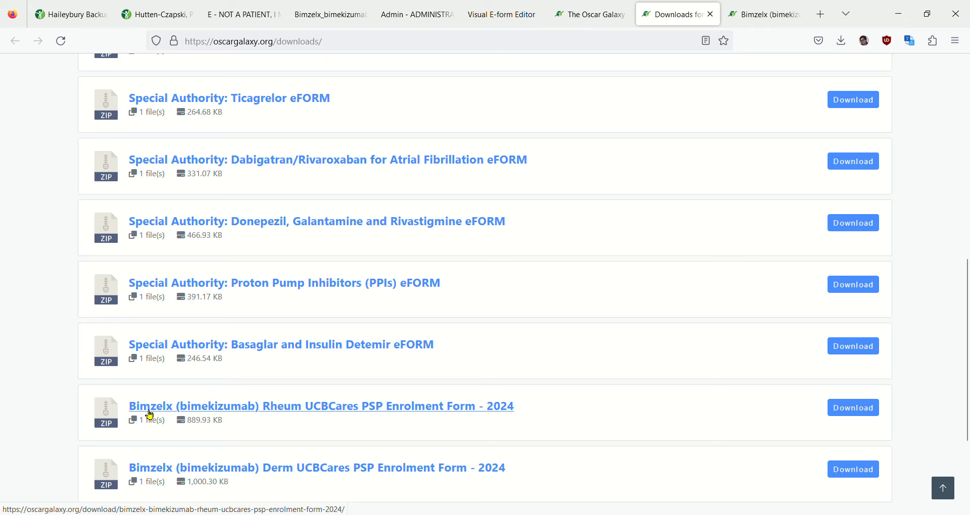
{"action": "left_click", "coordinate": [759, 16]}
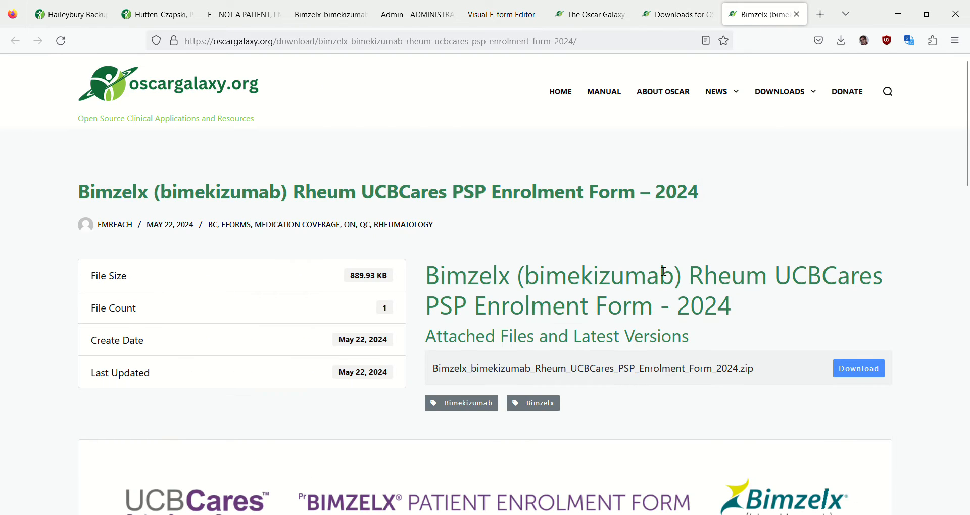
Step: Examine the enrolment form preview from the patient information through to the physician acknowledgement
{"action": "scroll", "coordinate": [662, 273], "scroll_direction": "down", "scroll_amount": 5}
{"action": "scroll", "coordinate": [652, 296], "scroll_direction": "down", "scroll_amount": 2}
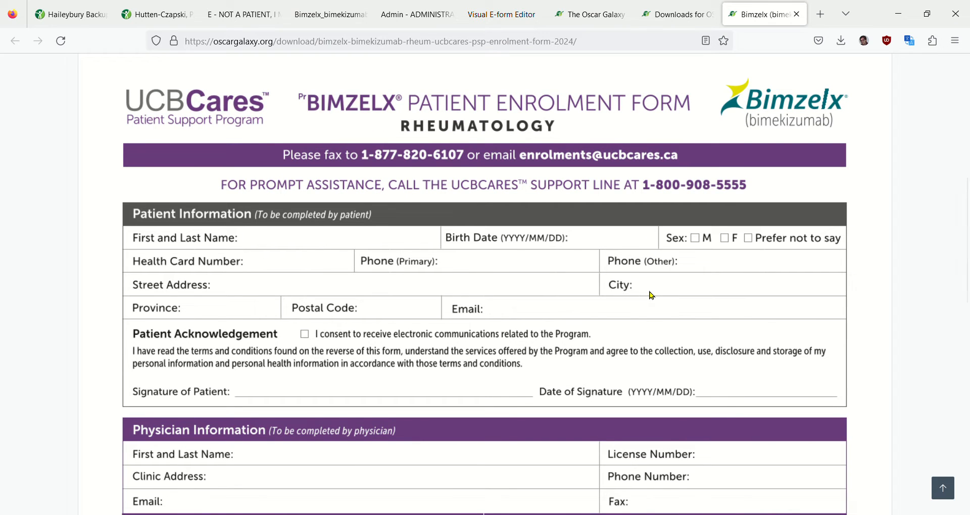
{"action": "scroll", "coordinate": [652, 296], "scroll_direction": "down", "scroll_amount": 3}
{"action": "scroll", "coordinate": [652, 296], "scroll_direction": "down", "scroll_amount": 1}
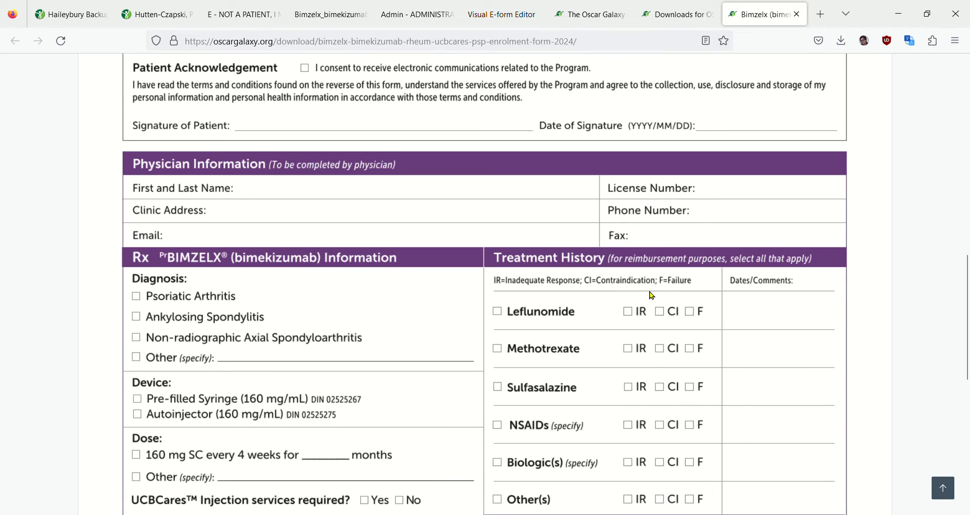
{"action": "scroll", "coordinate": [651, 296], "scroll_direction": "down", "scroll_amount": 5}
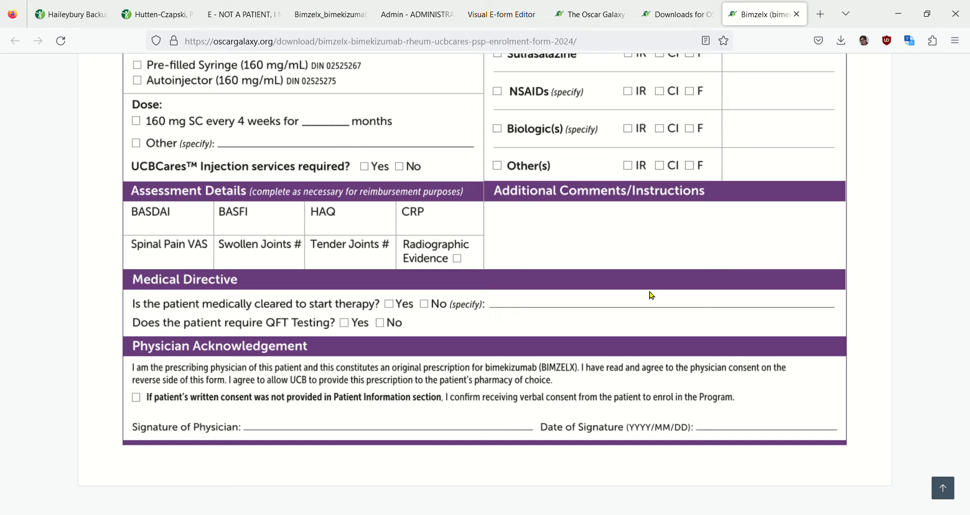
{"action": "scroll", "coordinate": [652, 296], "scroll_direction": "up", "scroll_amount": 8}
{"action": "scroll", "coordinate": [652, 296], "scroll_direction": "up", "scroll_amount": 7}
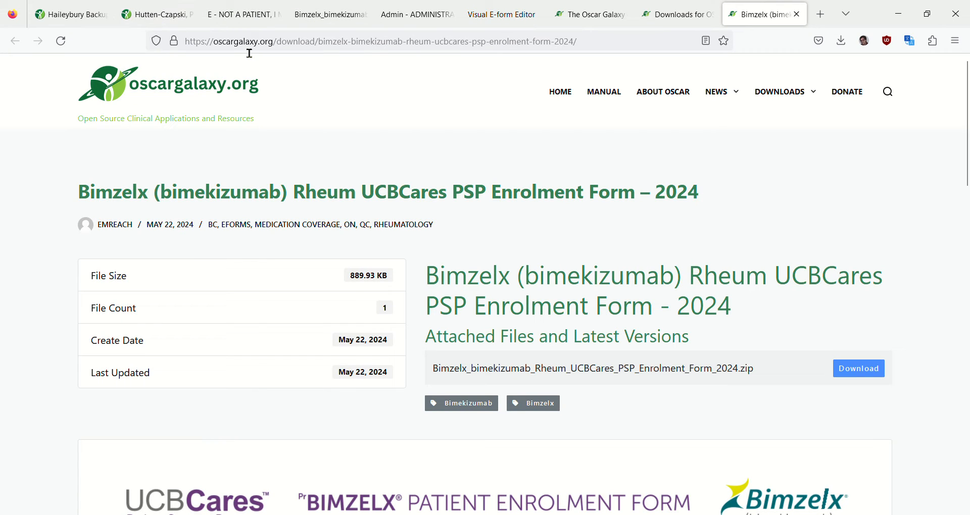
Step: Search the test patient's chart for Bim, open a new Bimzelx rheumatology eForm and review its prefilled fields
{"action": "left_click", "coordinate": [243, 22]}
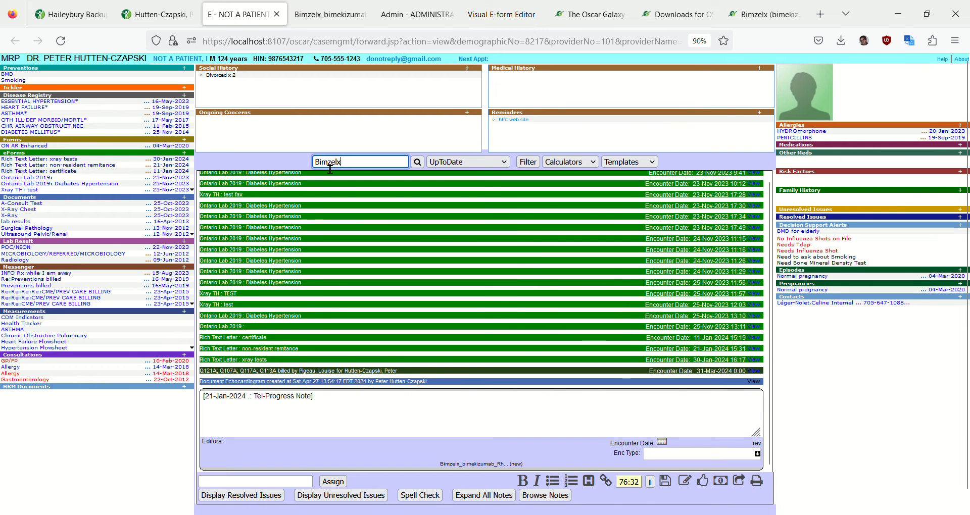
{"action": "left_click_drag", "start_coordinate": [318, 162], "coordinate": [362, 163]}
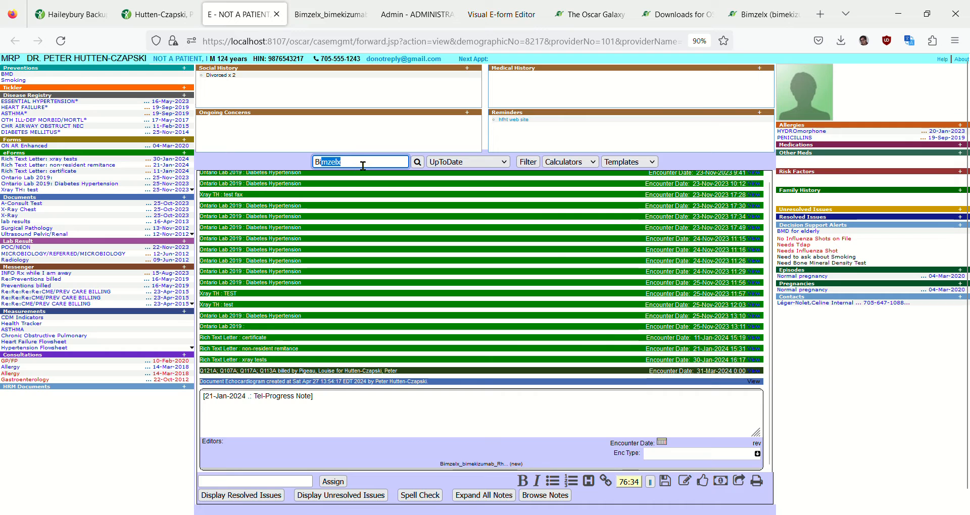
{"action": "type", "text": "im"}
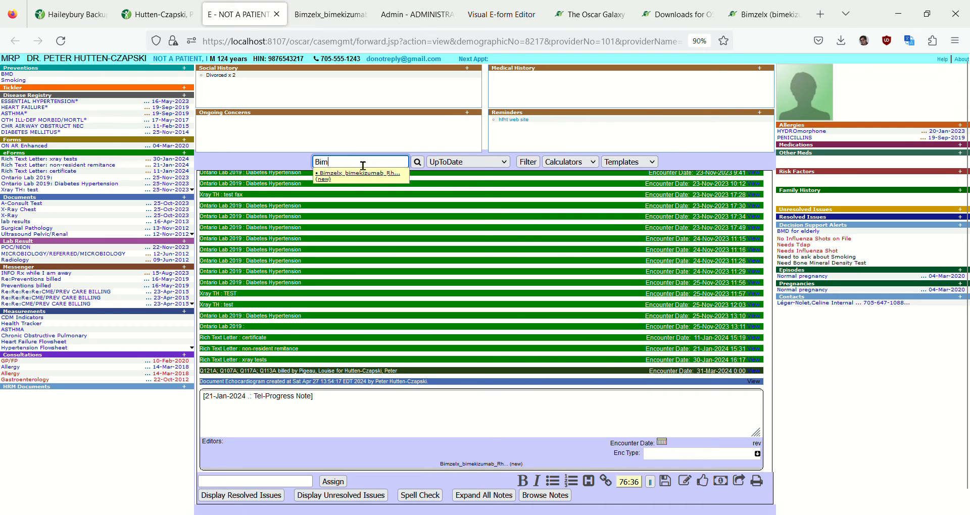
{"action": "left_click", "coordinate": [360, 174]}
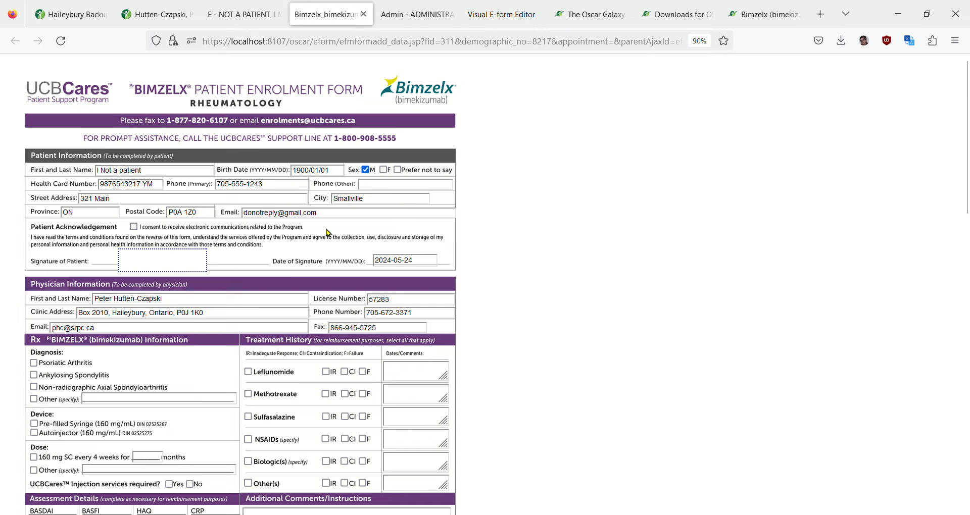
{"action": "scroll", "coordinate": [328, 233], "scroll_direction": "down", "scroll_amount": 6}
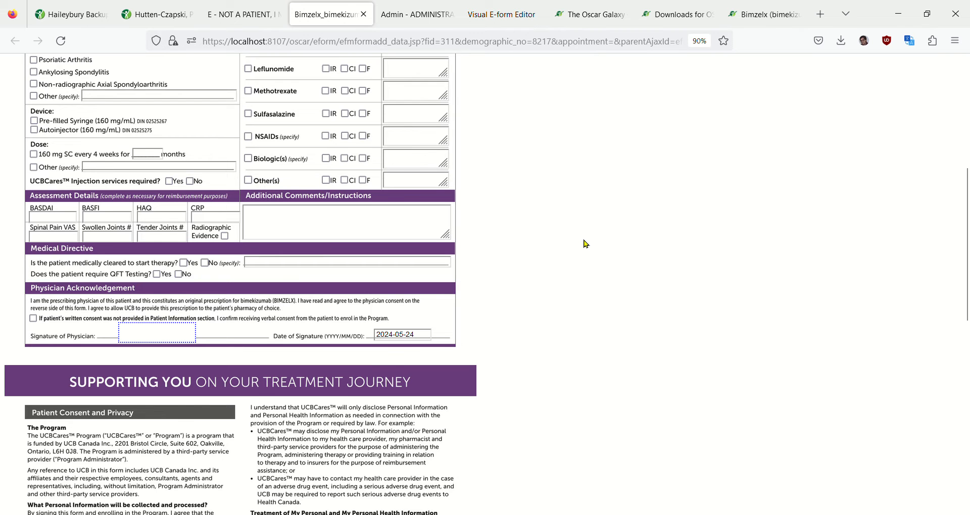
{"action": "scroll", "coordinate": [585, 244], "scroll_direction": "up", "scroll_amount": 5}
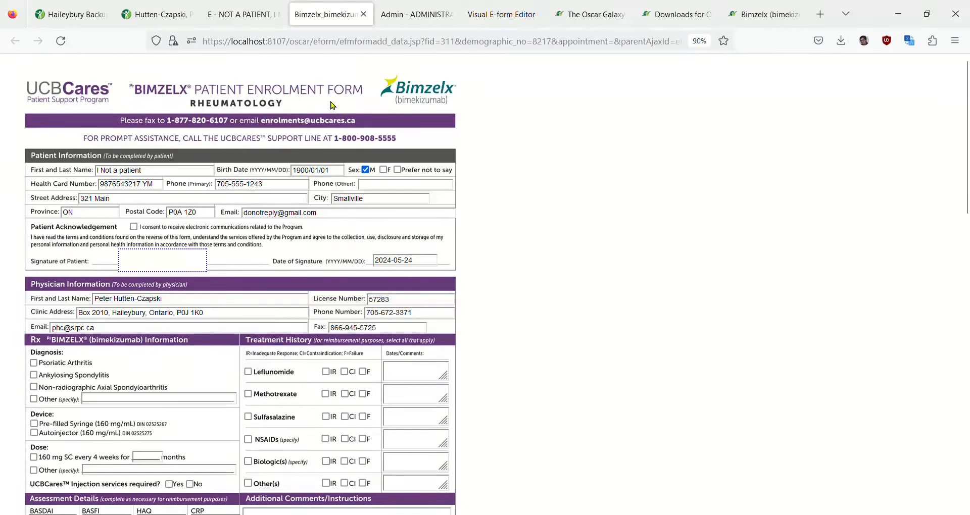
Step: Open Bimzelx_bimekizumab_Rheum_UCBCares_PSP_Enrolment_Form_2024 for editing from the administration eForm library and examine its HTML code
{"action": "left_click", "coordinate": [139, 23]}
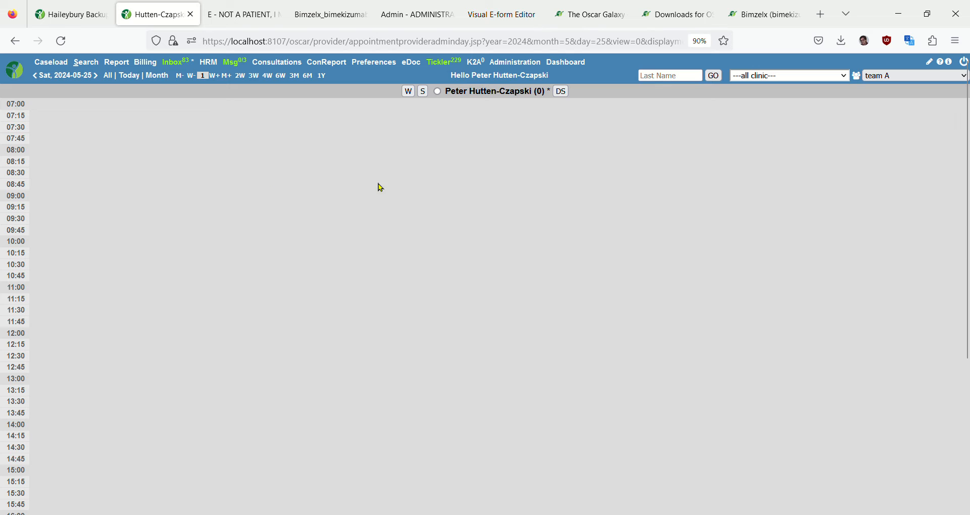
{"action": "left_click", "coordinate": [403, 22]}
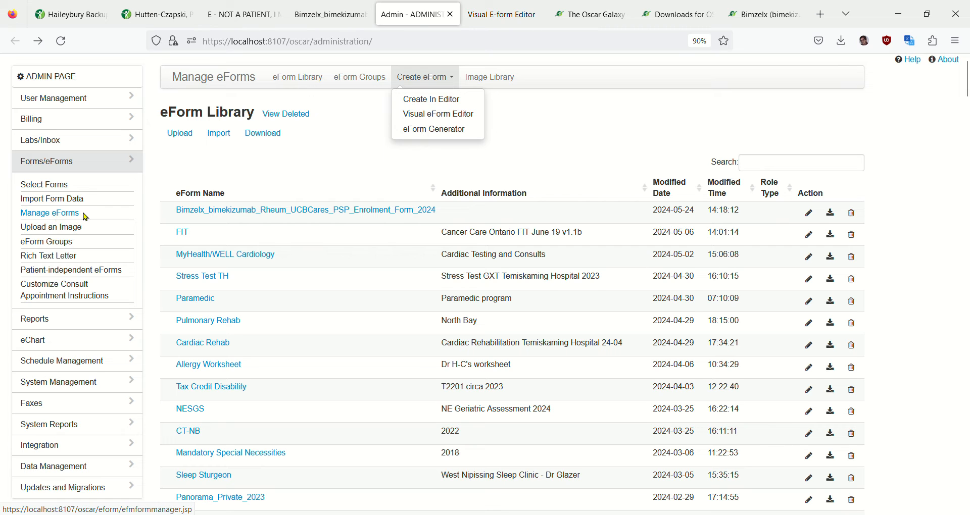
{"action": "left_click", "coordinate": [811, 218]}
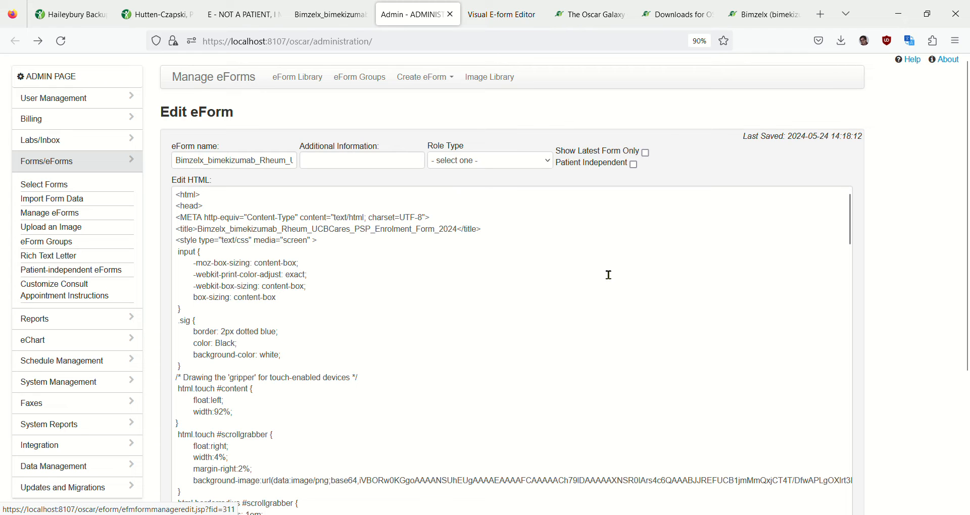
{"action": "scroll", "coordinate": [608, 275], "scroll_direction": "down", "scroll_amount": 6}
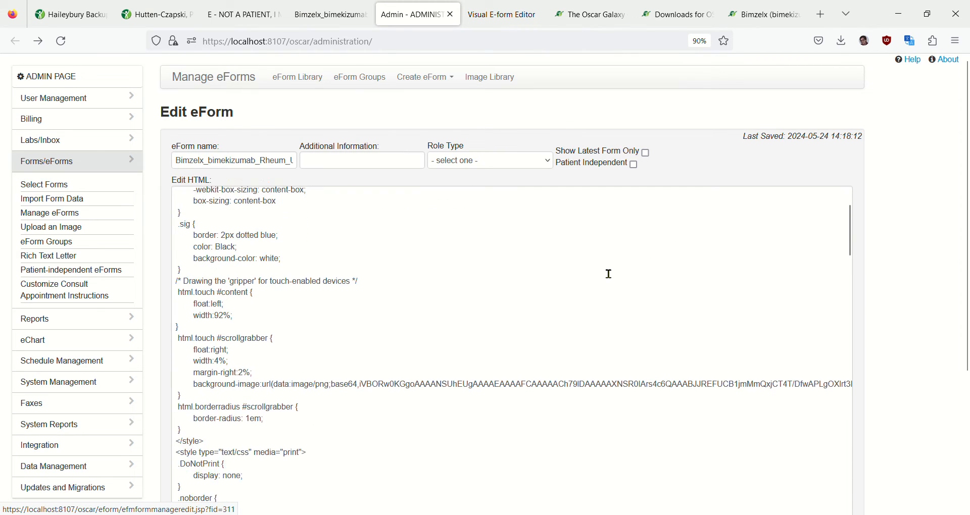
{"action": "scroll", "coordinate": [609, 275], "scroll_direction": "down", "scroll_amount": 9}
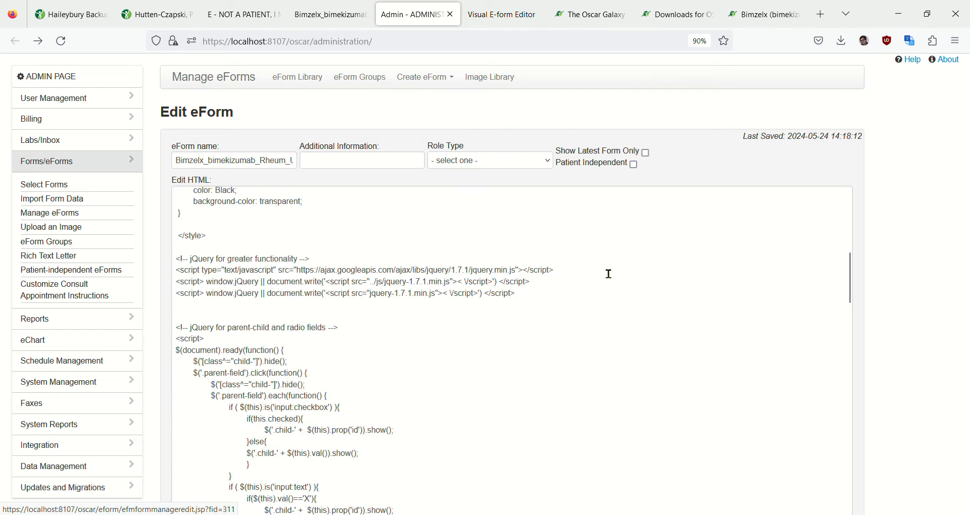
{"action": "scroll", "coordinate": [609, 275], "scroll_direction": "up", "scroll_amount": 5}
{"action": "scroll", "coordinate": [609, 274], "scroll_direction": "up", "scroll_amount": 10}
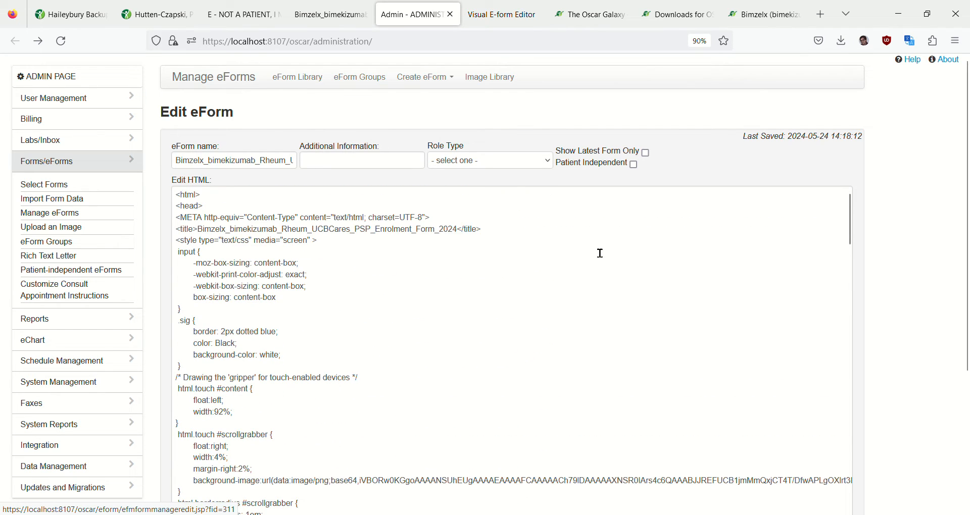
Step: Load the existing Bimzelx_bimekizumab_Rheum_UCBCares_PSP_Enrolment_Form_2024 into the Visual eForm Editor
{"action": "left_click", "coordinate": [430, 83]}
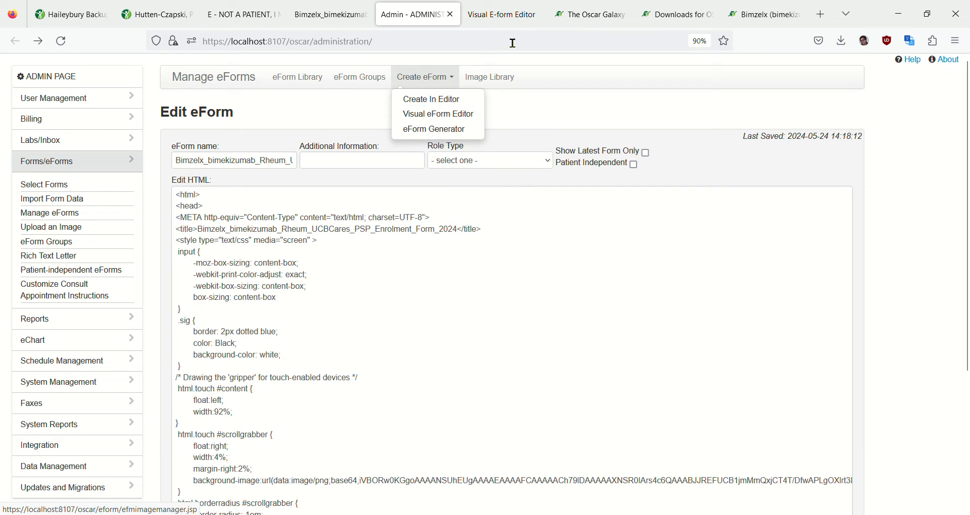
{"action": "left_click", "coordinate": [503, 16]}
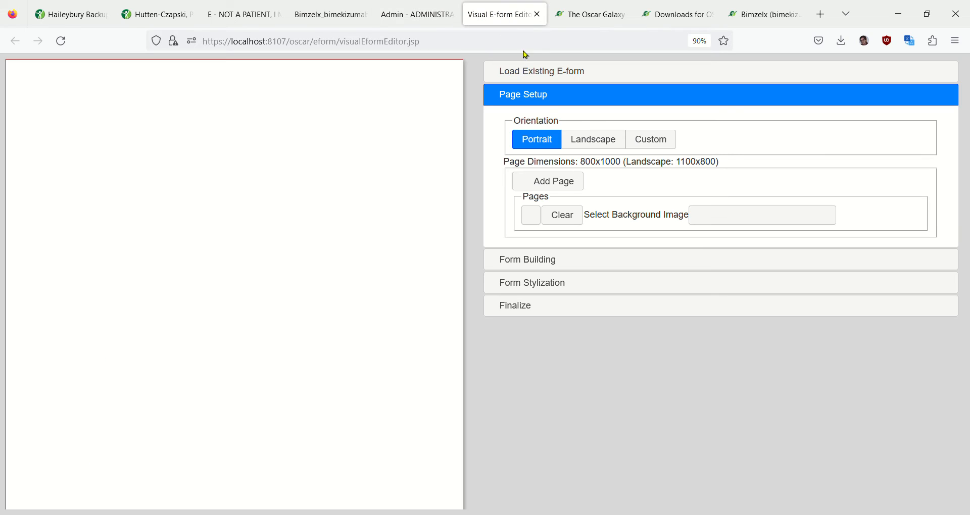
{"action": "left_click", "coordinate": [544, 71]}
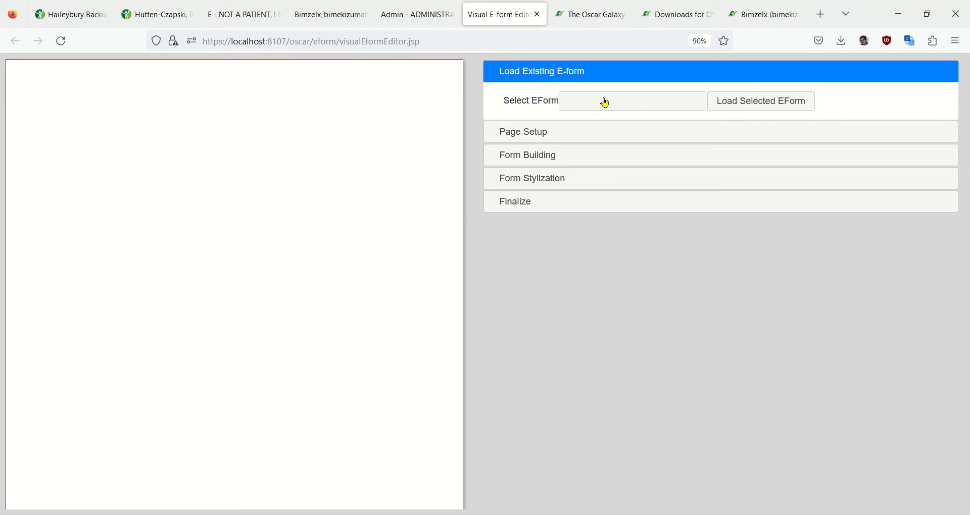
{"action": "left_click", "coordinate": [699, 104]}
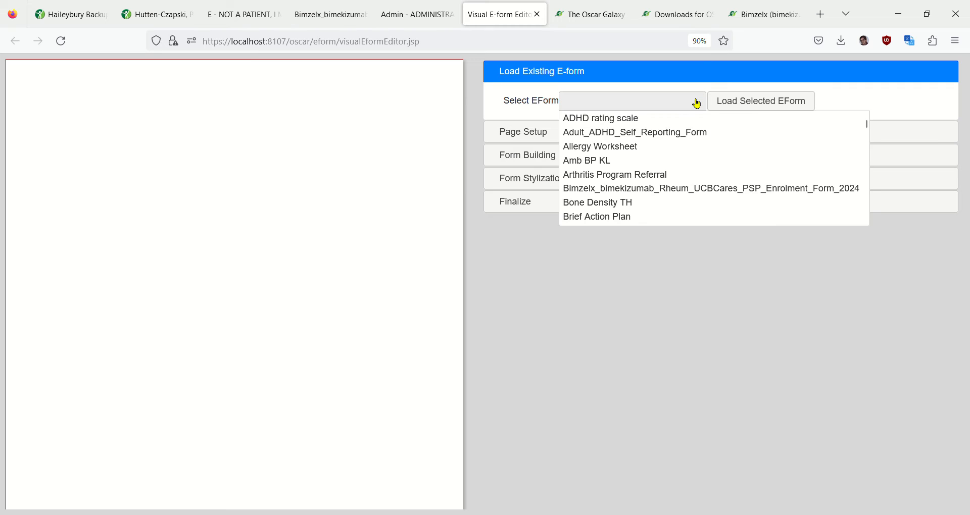
{"action": "left_click", "coordinate": [690, 189]}
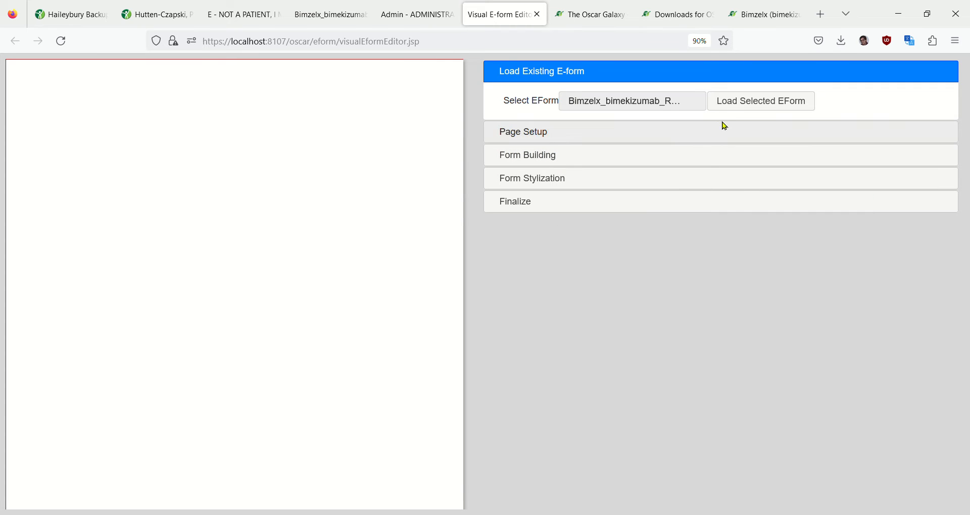
{"action": "left_click", "coordinate": [736, 109]}
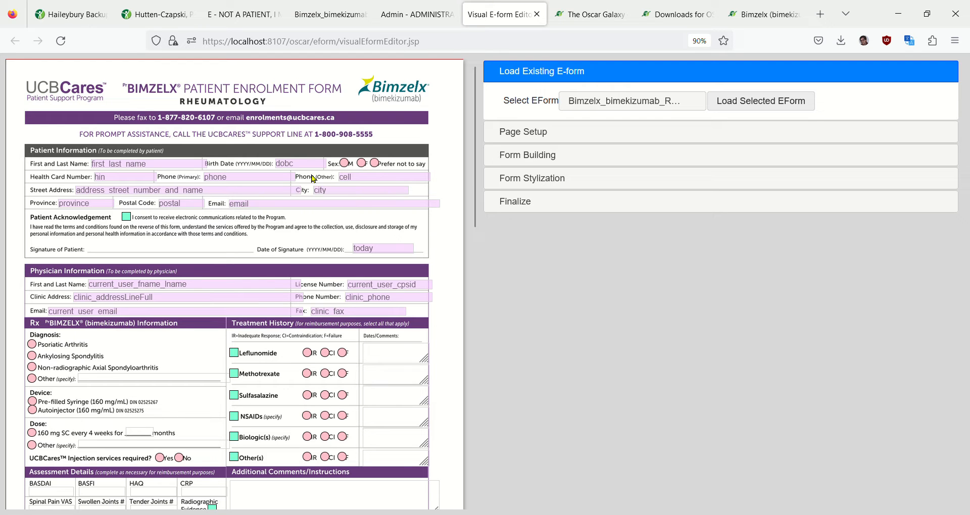
Step: In Form Building, narrow the patient email field to fit inside the form border and place a vertical guide along the diagnosis checkboxes
{"action": "left_click", "coordinate": [521, 155]}
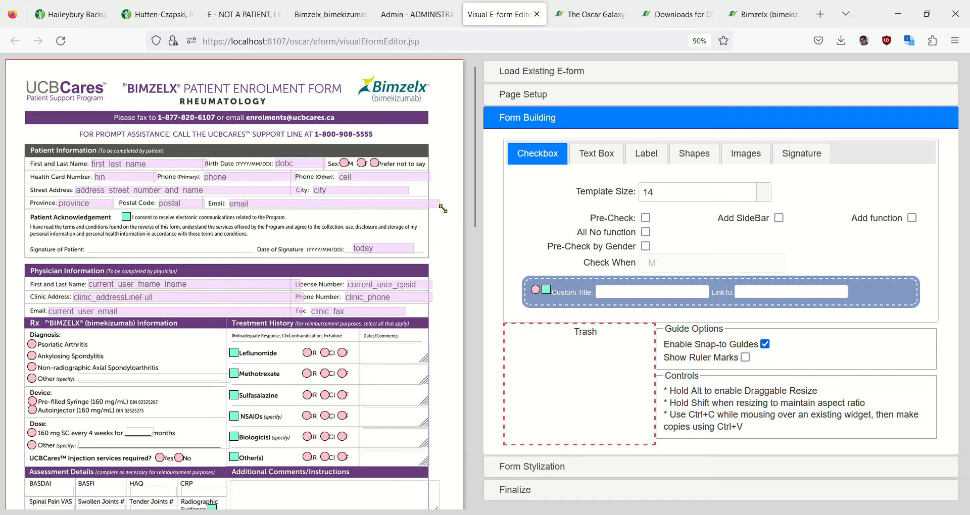
{"action": "left_click_drag", "start_coordinate": [442, 209], "coordinate": [427, 208]}
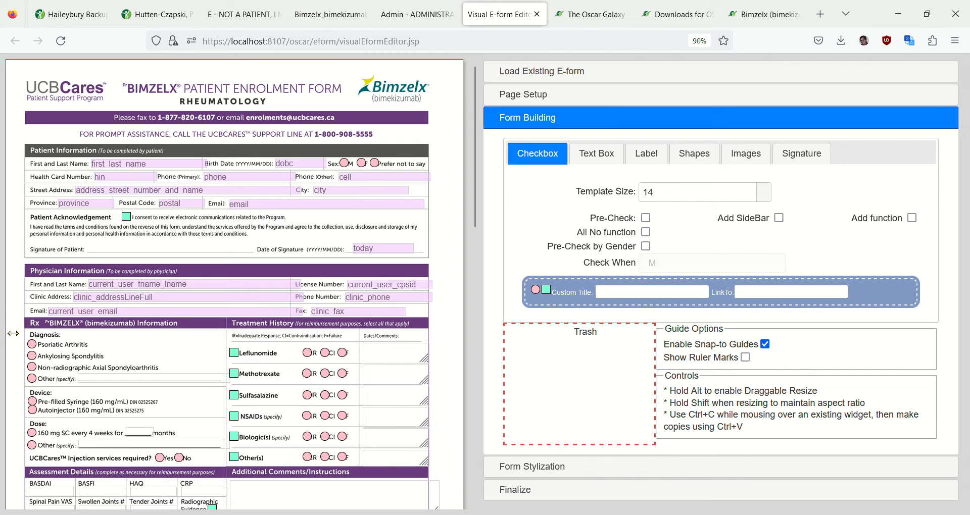
{"action": "mouse_move", "coordinate": [13, 334]}
{"action": "left_mouse_down"}
{"action": "mouse_move", "coordinate": [24, 345]}
{"action": "mouse_move", "coordinate": [32, 337]}
{"action": "left_mouse_up"}
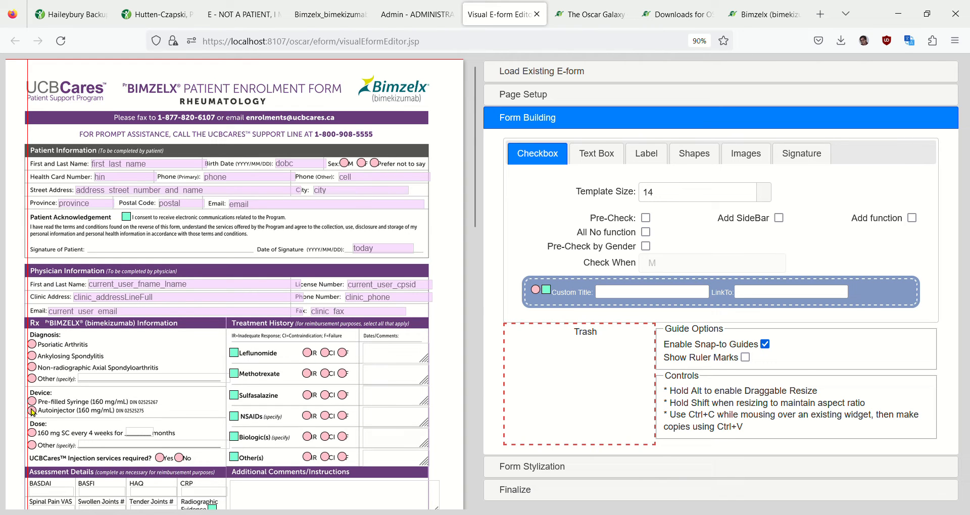
{"action": "scroll", "coordinate": [322, 395], "scroll_direction": "down", "scroll_amount": 2}
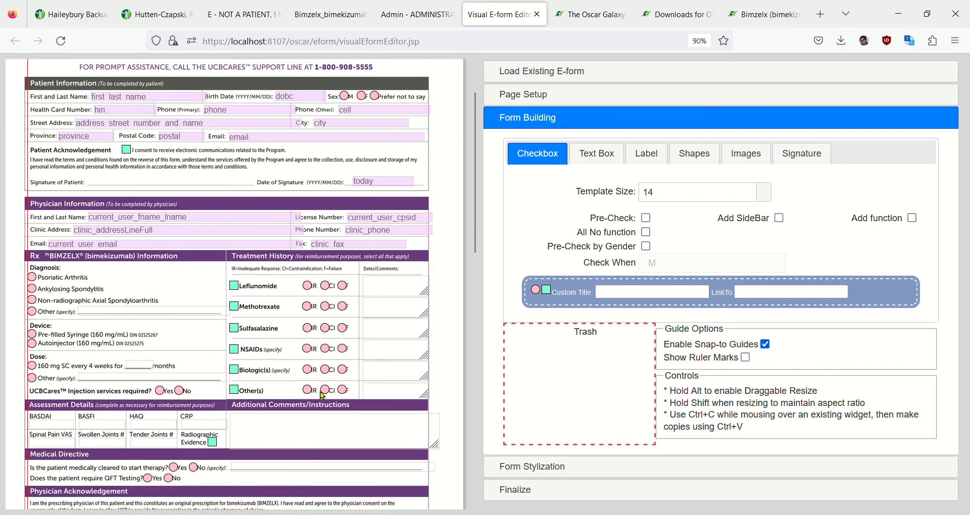
Step: Place a signature stamp on the Signature of Physician line and a wet signature box on the Signature of Patient line
{"action": "scroll", "coordinate": [322, 395], "scroll_direction": "down", "scroll_amount": 5}
{"action": "scroll", "coordinate": [322, 395], "scroll_direction": "up", "scroll_amount": 4}
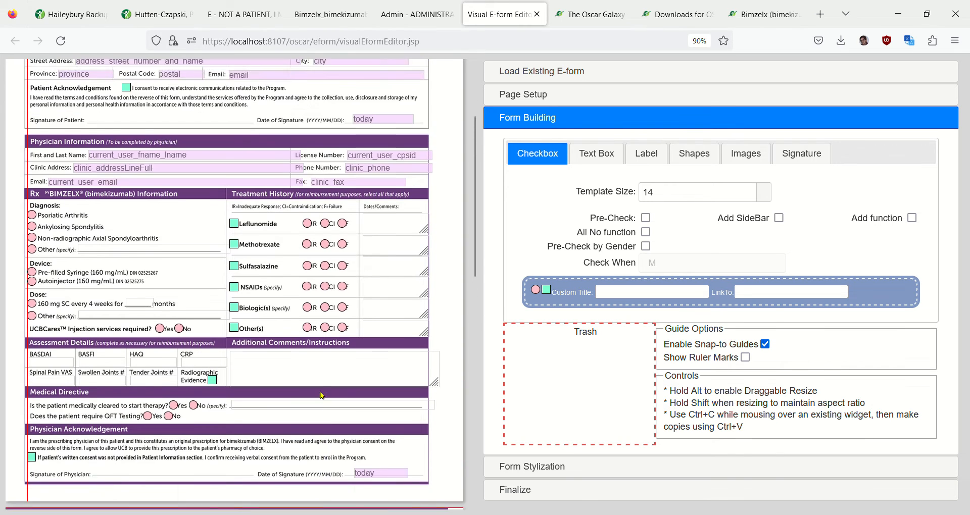
{"action": "scroll", "coordinate": [321, 395], "scroll_direction": "down", "scroll_amount": 2}
{"action": "scroll", "coordinate": [321, 395], "scroll_direction": "up", "scroll_amount": 5}
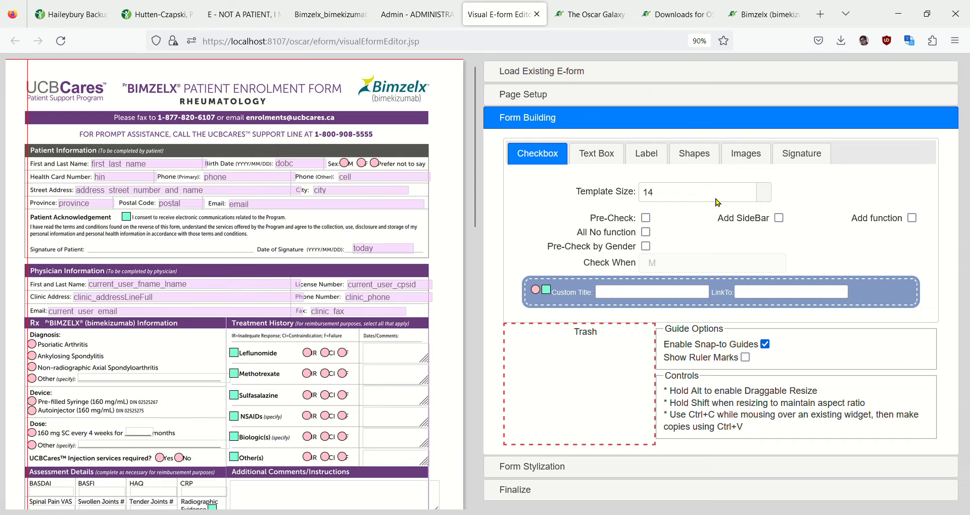
{"action": "left_click", "coordinate": [800, 162]}
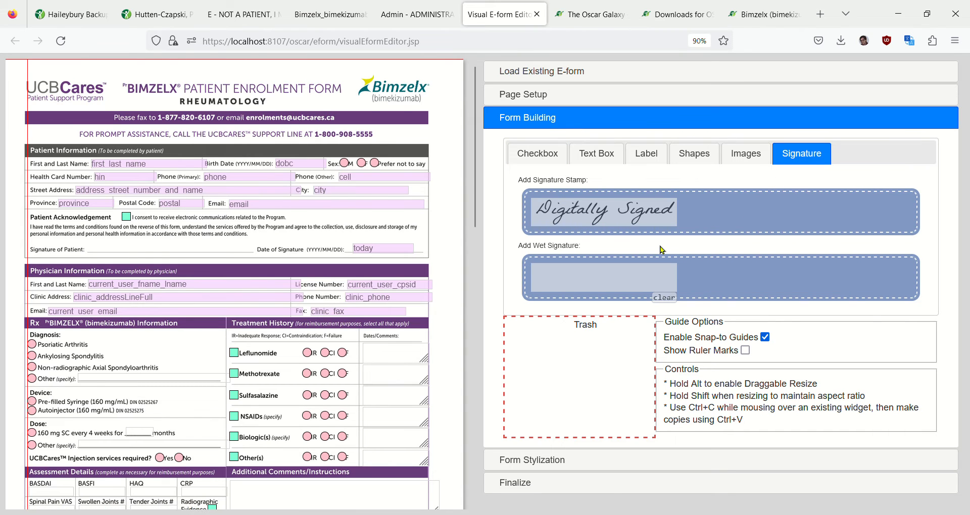
{"action": "scroll", "coordinate": [415, 281], "scroll_direction": "down", "scroll_amount": 5}
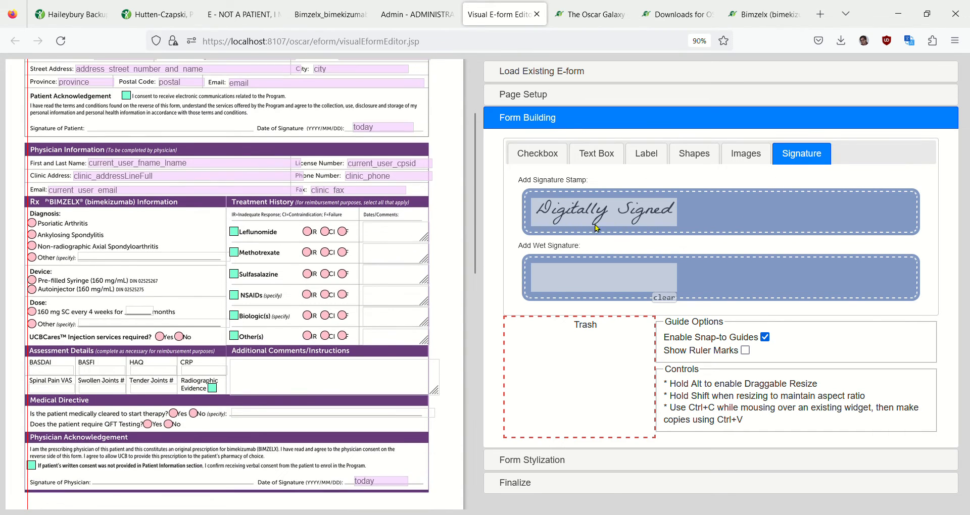
{"action": "mouse_move", "coordinate": [602, 221]}
{"action": "left_mouse_down"}
{"action": "mouse_move", "coordinate": [307, 367]}
{"action": "mouse_move", "coordinate": [204, 470]}
{"action": "mouse_move", "coordinate": [169, 486]}
{"action": "left_mouse_up"}
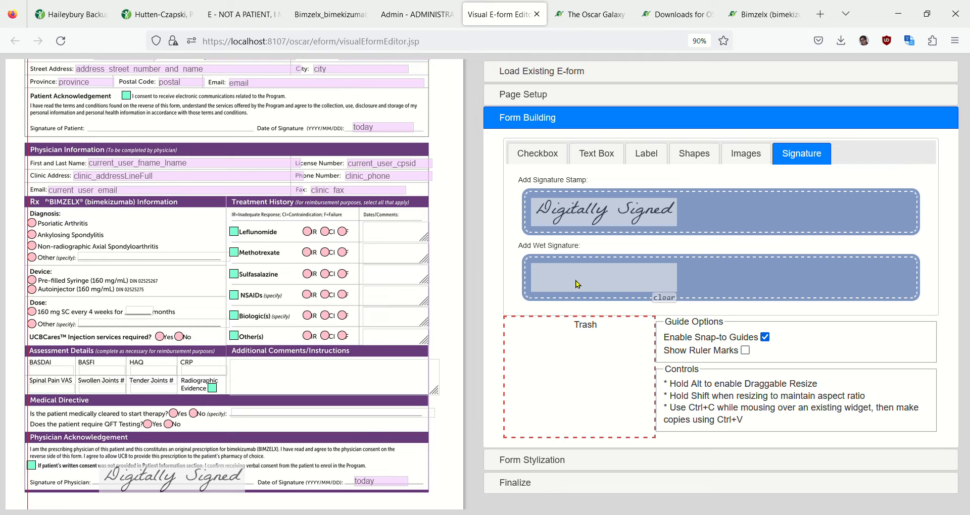
{"action": "mouse_move", "coordinate": [574, 283]}
{"action": "left_mouse_down"}
{"action": "mouse_move", "coordinate": [474, 212]}
{"action": "mouse_move", "coordinate": [226, 221]}
{"action": "mouse_move", "coordinate": [189, 202]}
{"action": "mouse_move", "coordinate": [130, 133]}
{"action": "left_mouse_up"}
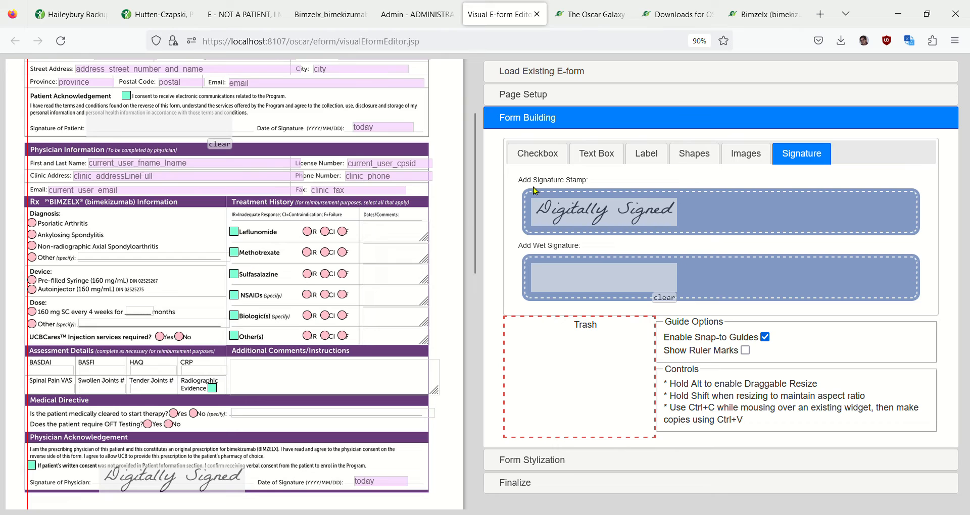
Step: Add a checkbox after the physician's verbal consent statement and a single-line She_He database-tag text box beside the patient's electronic communications consent
{"action": "left_click", "coordinate": [537, 161]}
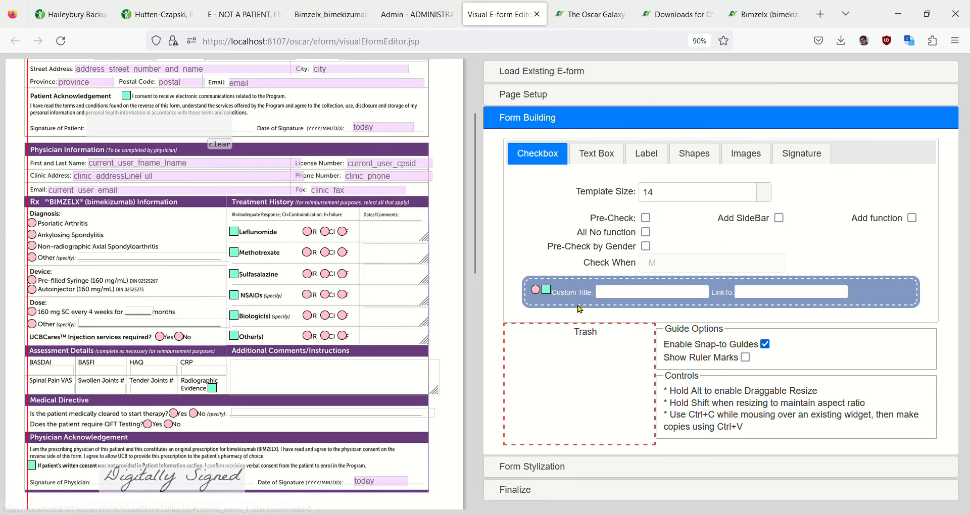
{"action": "left_click_drag", "start_coordinate": [549, 292], "coordinate": [374, 467]}
{"action": "left_click", "coordinate": [596, 161]}
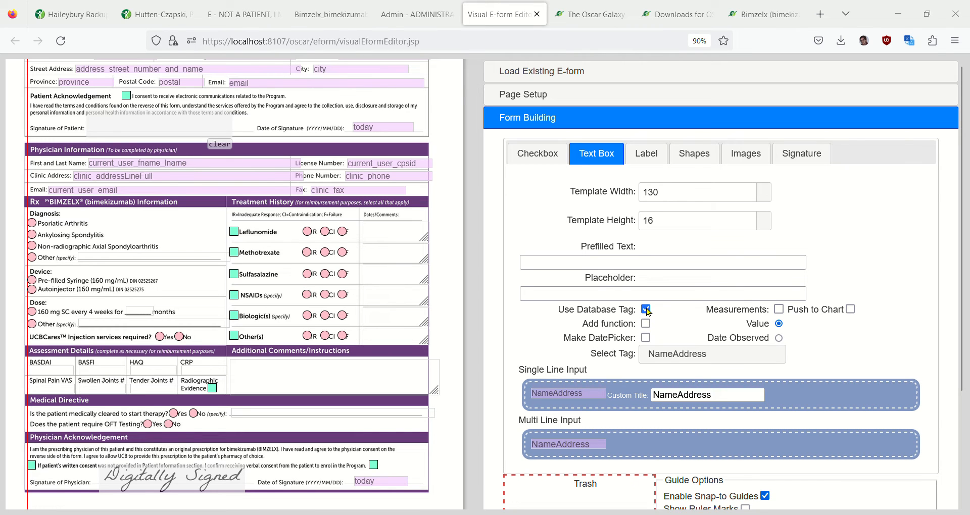
{"action": "left_click", "coordinate": [683, 352]}
{"action": "scroll", "coordinate": [705, 378], "scroll_direction": "up", "scroll_amount": 1}
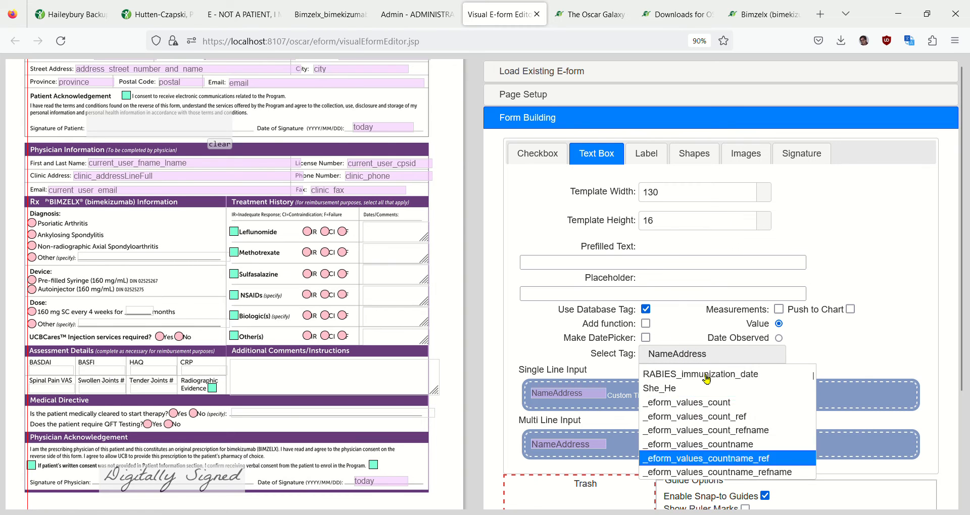
{"action": "scroll", "coordinate": [707, 379], "scroll_direction": "up", "scroll_amount": 1}
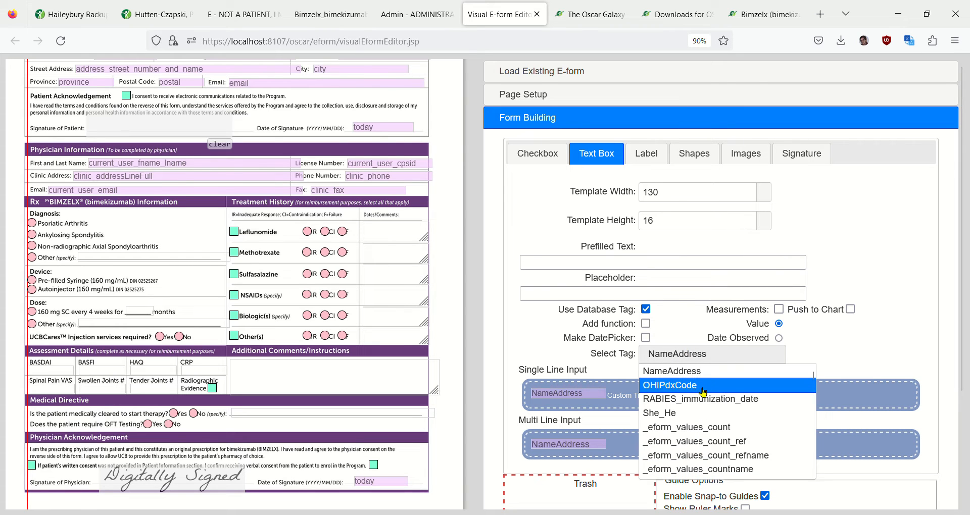
{"action": "left_click", "coordinate": [693, 415]}
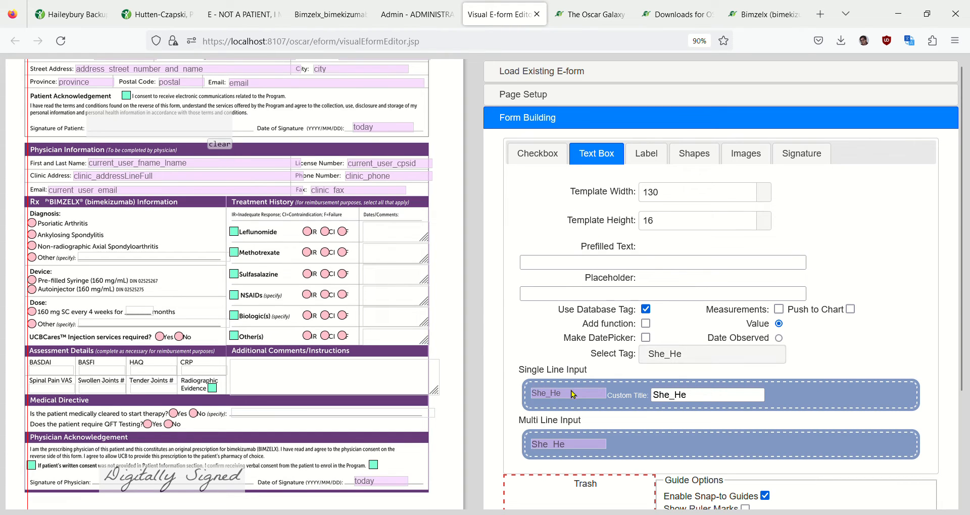
{"action": "left_click_drag", "start_coordinate": [573, 392], "coordinate": [335, 97]}
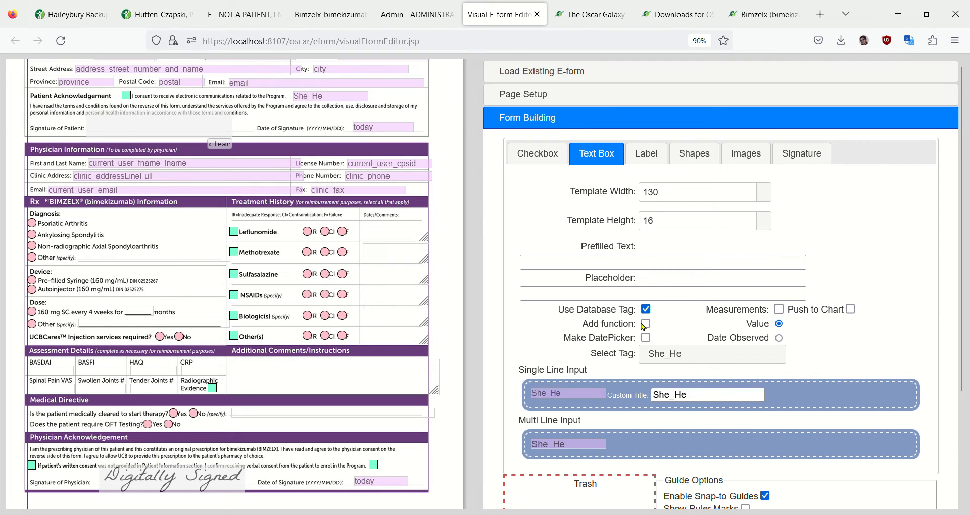
Step: Choose the sin database tag for the text box template
{"action": "left_click", "coordinate": [695, 359]}
{"action": "scroll", "coordinate": [712, 402], "scroll_direction": "down", "scroll_amount": 2}
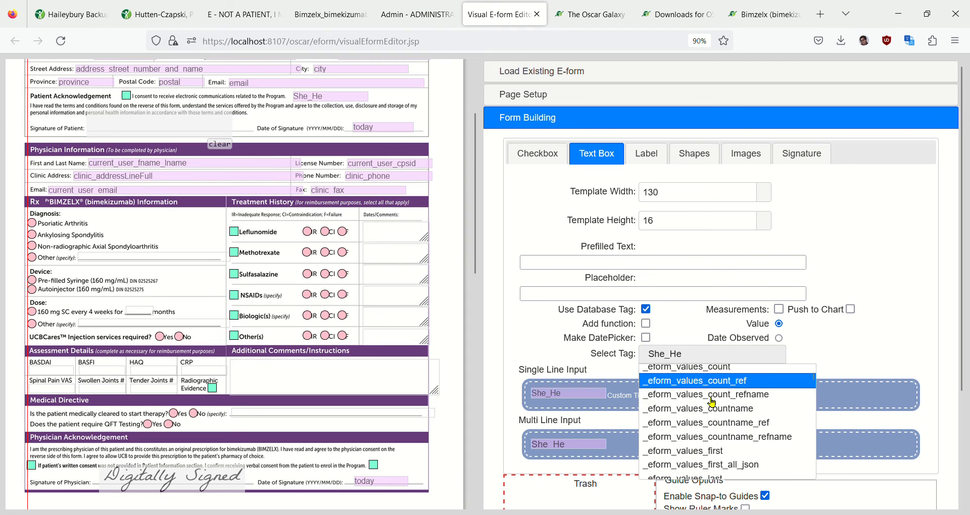
{"action": "scroll", "coordinate": [711, 402], "scroll_direction": "down", "scroll_amount": 5}
{"action": "scroll", "coordinate": [711, 402], "scroll_direction": "down", "scroll_amount": 10}
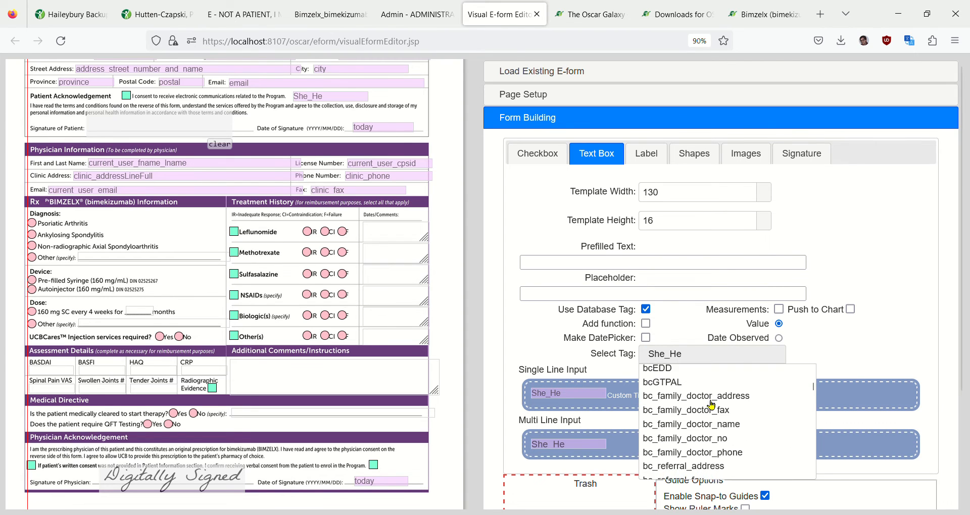
{"action": "scroll", "coordinate": [711, 405], "scroll_direction": "down", "scroll_amount": 6}
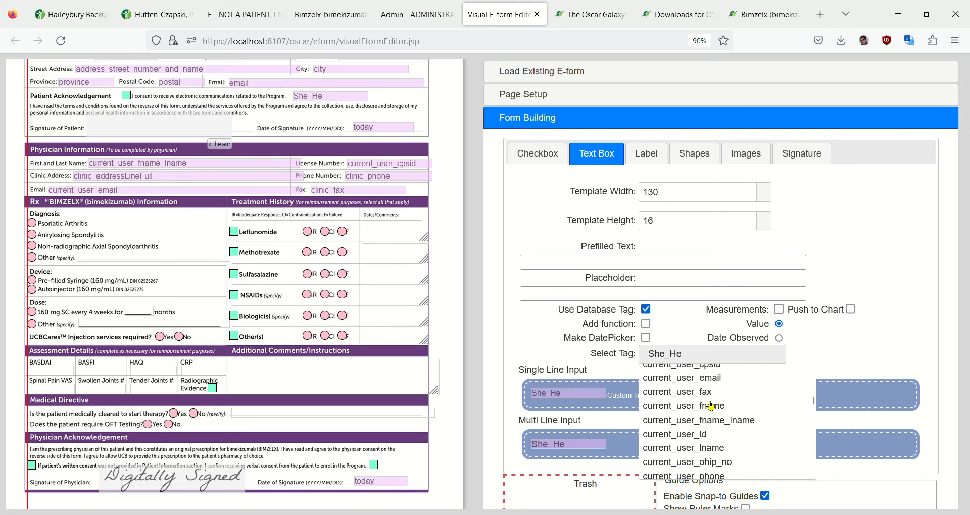
{"action": "scroll", "coordinate": [709, 410], "scroll_direction": "down", "scroll_amount": 12}
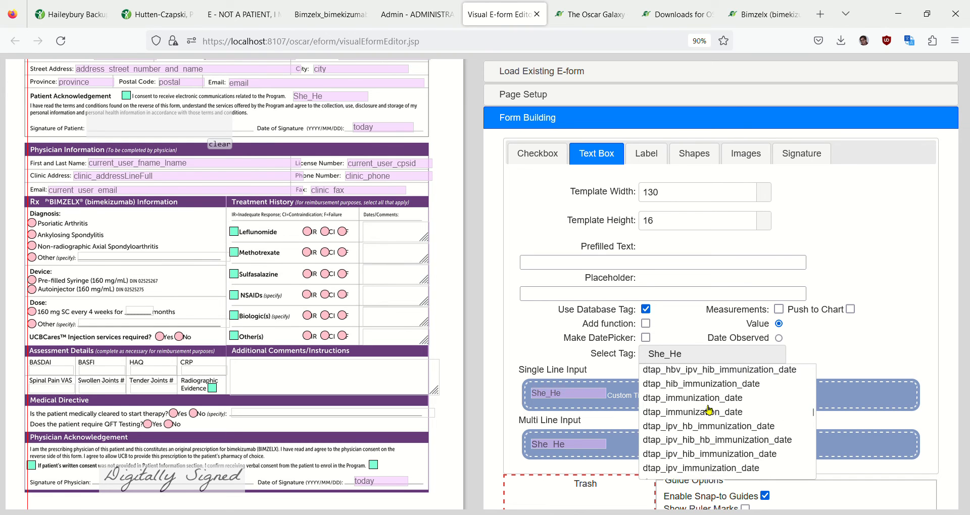
{"action": "scroll", "coordinate": [708, 409], "scroll_direction": "down", "scroll_amount": 5}
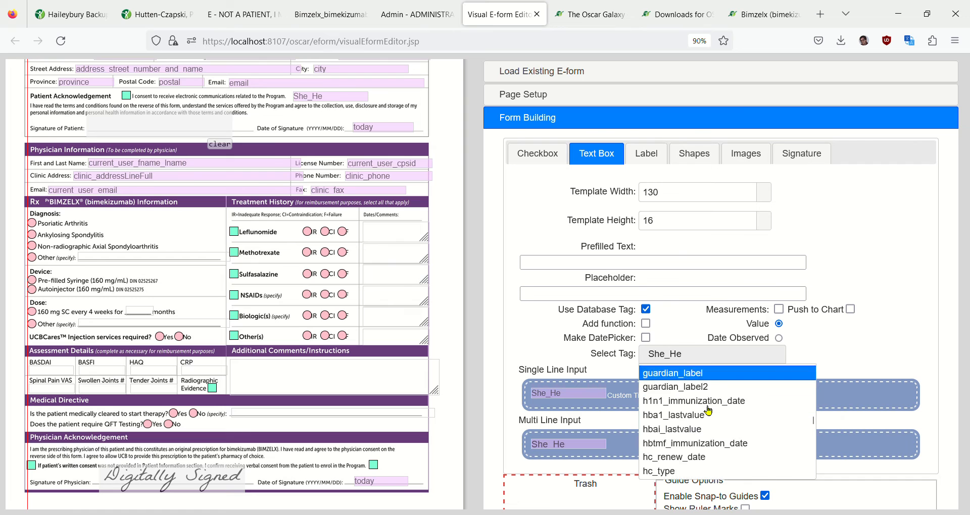
{"action": "scroll", "coordinate": [707, 410], "scroll_direction": "down", "scroll_amount": 12}
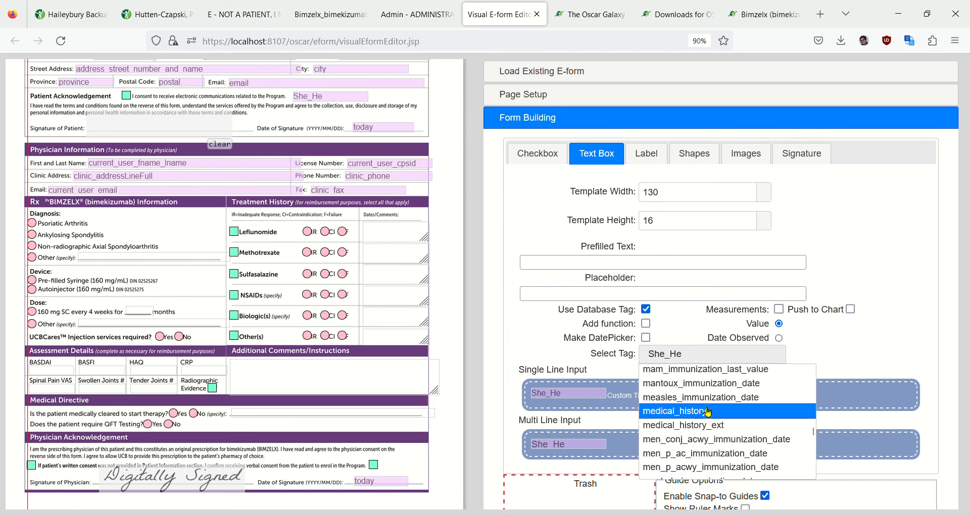
{"action": "scroll", "coordinate": [707, 412], "scroll_direction": "down", "scroll_amount": 5}
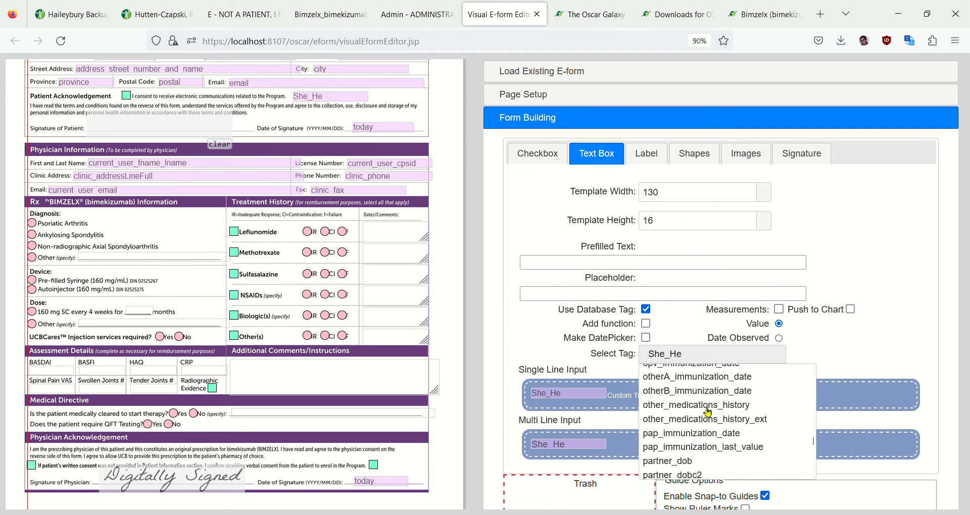
{"action": "scroll", "coordinate": [708, 412], "scroll_direction": "down", "scroll_amount": 8}
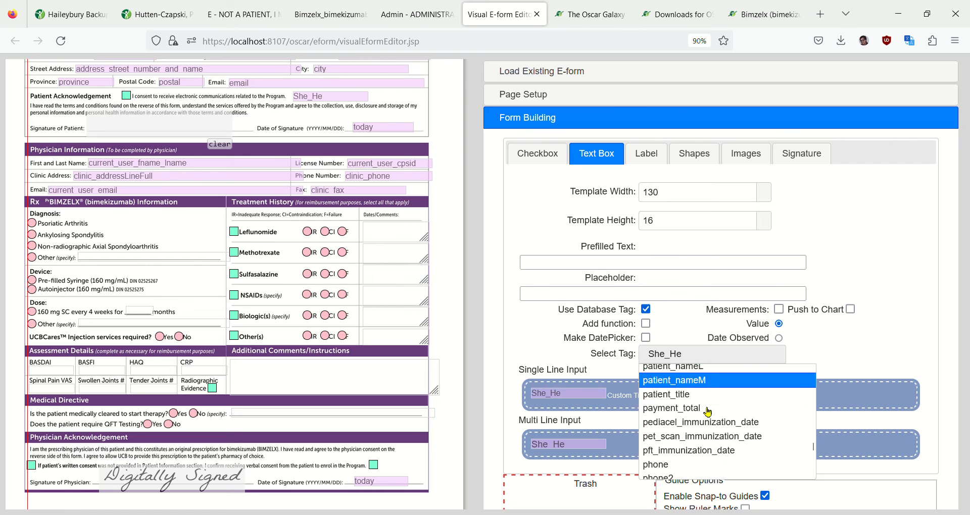
{"action": "scroll", "coordinate": [708, 412], "scroll_direction": "down", "scroll_amount": 10}
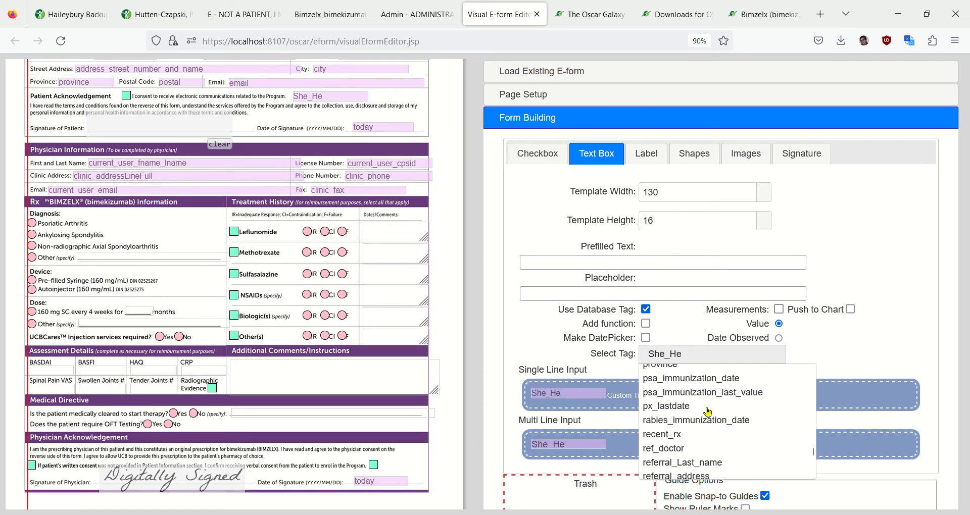
{"action": "scroll", "coordinate": [708, 412], "scroll_direction": "down", "scroll_amount": 10}
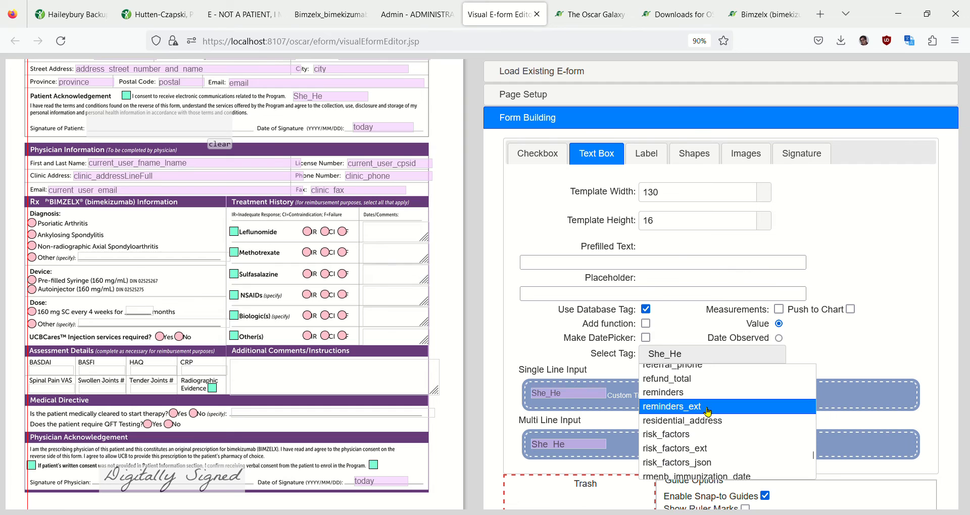
{"action": "scroll", "coordinate": [708, 412], "scroll_direction": "down", "scroll_amount": 1}
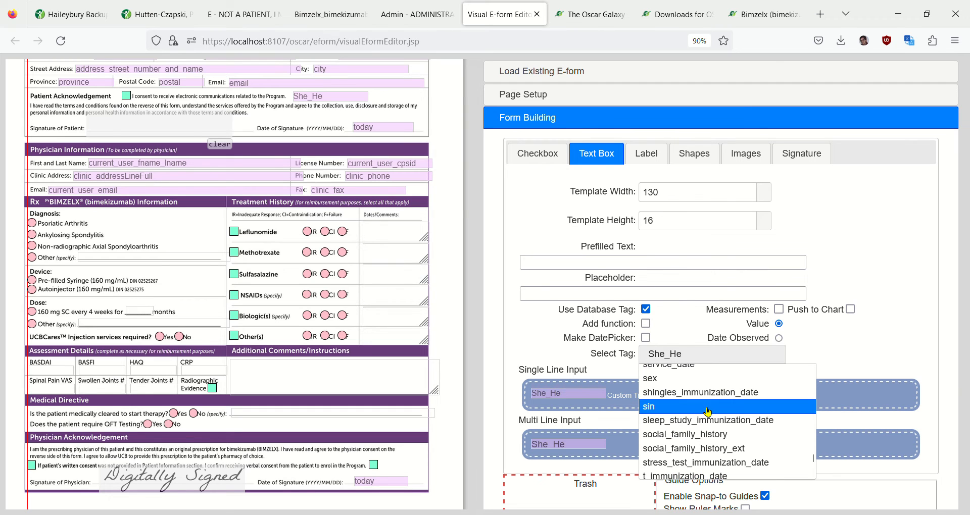
{"action": "left_click", "coordinate": [707, 407]}
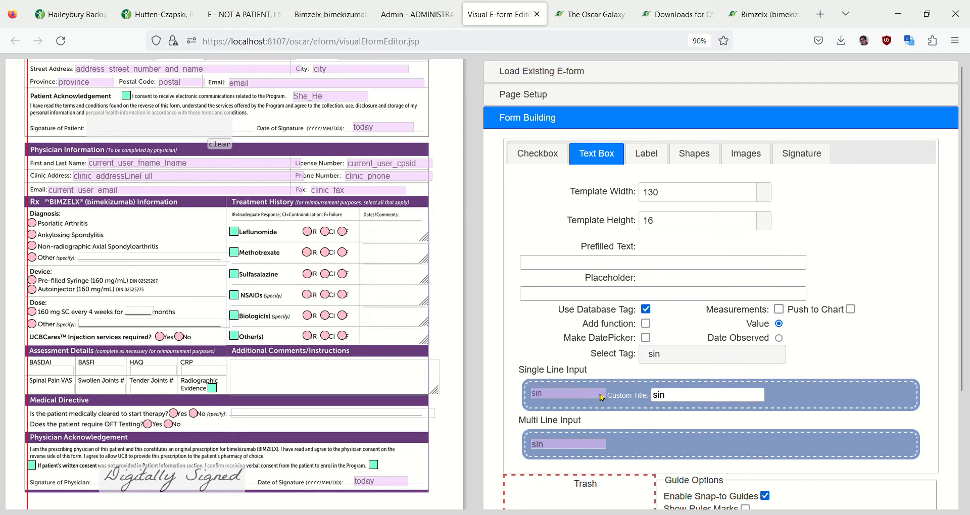
Step: Place a single-line sin text box above the patient's Date of Signature and discard it in the Trash
{"action": "left_click_drag", "start_coordinate": [602, 397], "coordinate": [409, 119]}
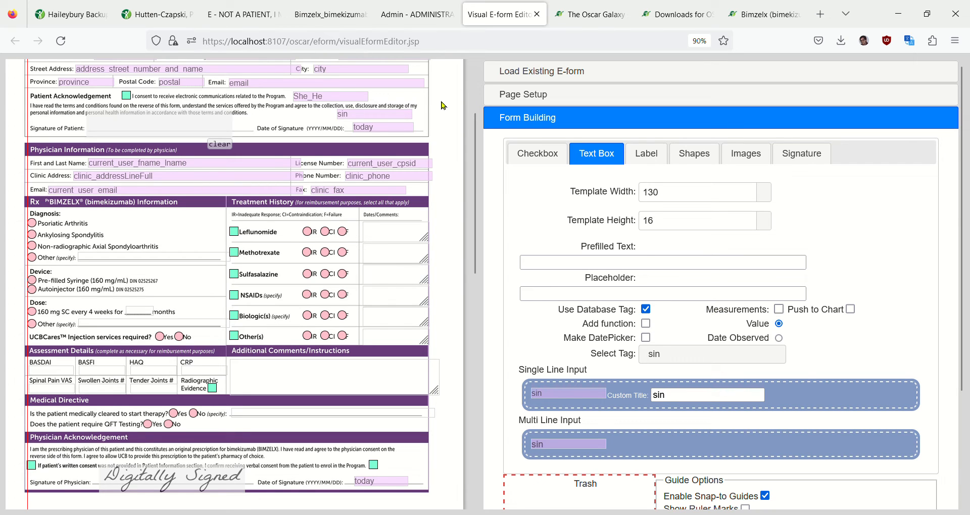
{"action": "left_click_drag", "start_coordinate": [376, 116], "coordinate": [558, 485]}
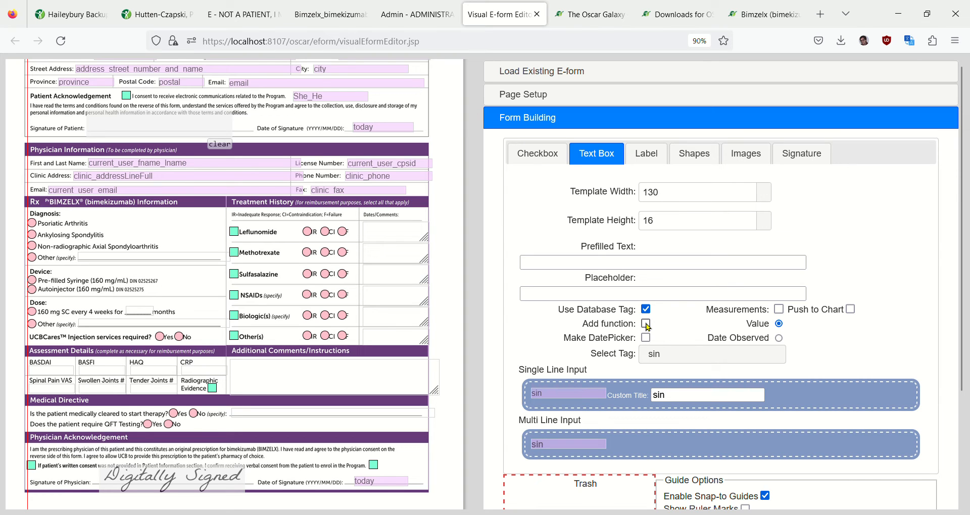
Step: Attach the fixSin function with the onblur trigger to the sin text box and place it above the patient's Date of Signature label
{"action": "left_click", "coordinate": [646, 324]}
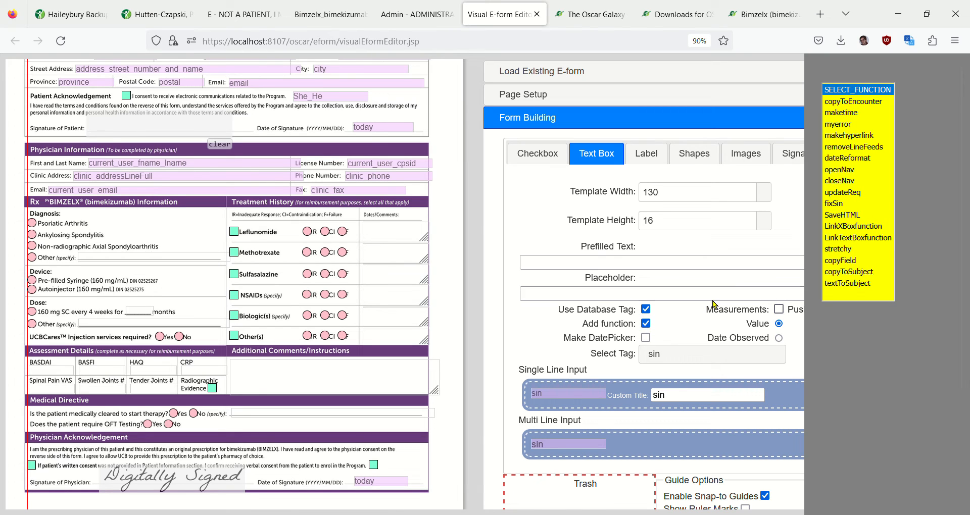
{"action": "left_click", "coordinate": [841, 204]}
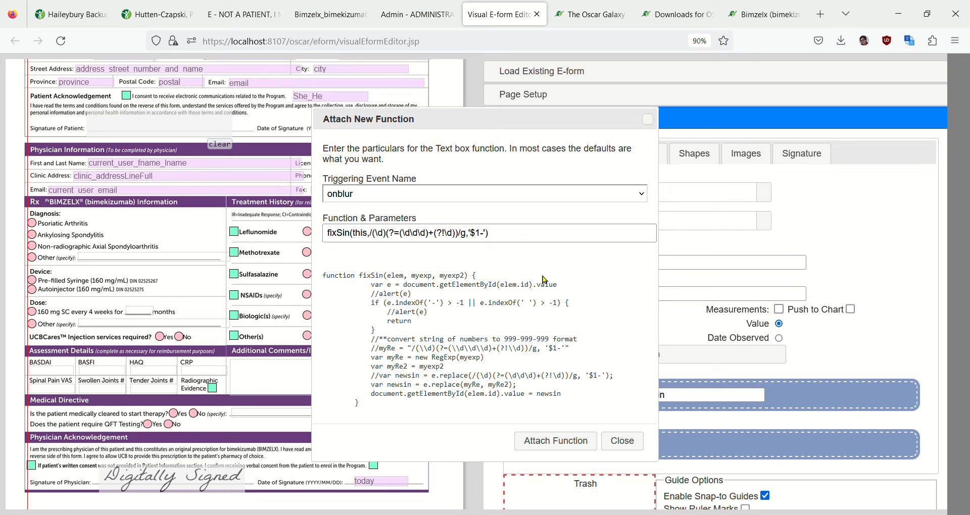
{"action": "left_click", "coordinate": [562, 440]}
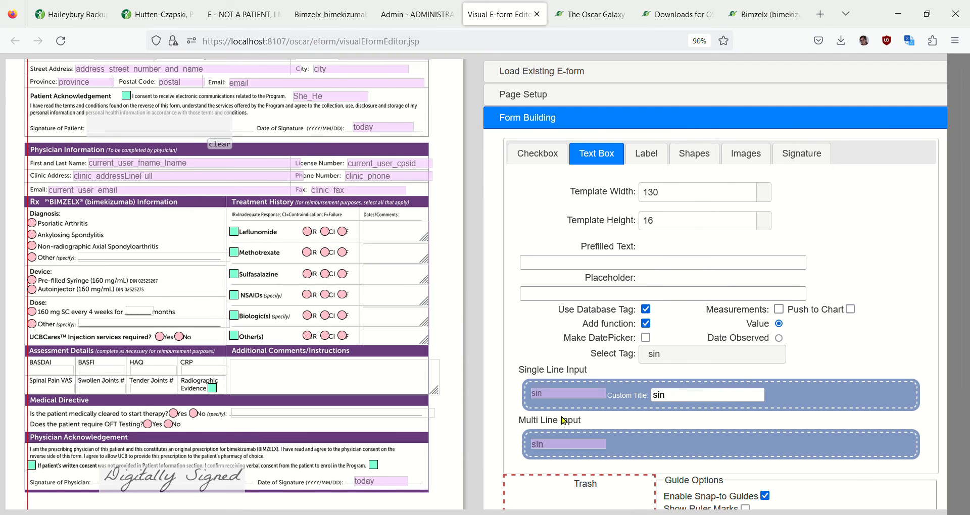
{"action": "left_click_drag", "start_coordinate": [563, 394], "coordinate": [321, 115]}
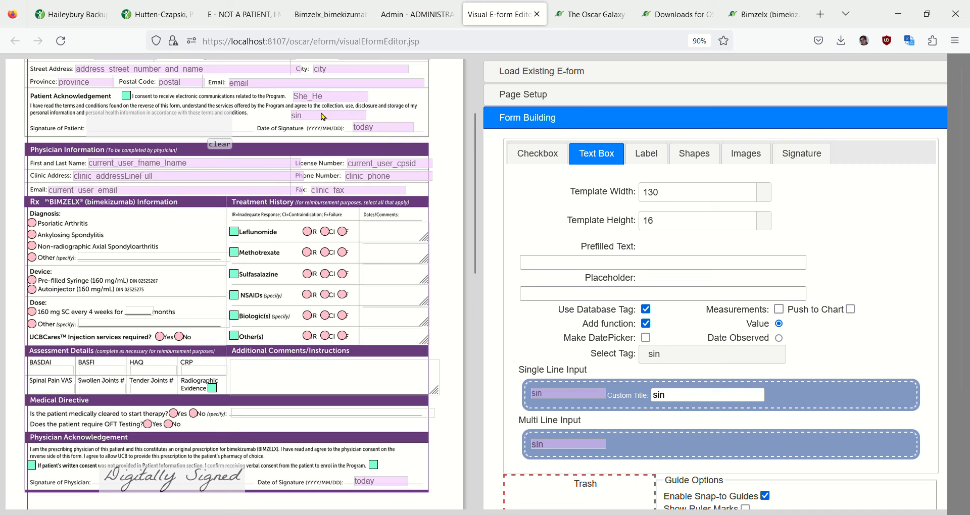
Step: Finalize the form by saving the changes to the existing Bimzelx eForm, keeping the fax controls included
{"action": "scroll", "coordinate": [626, 270], "scroll_direction": "down", "scroll_amount": 3}
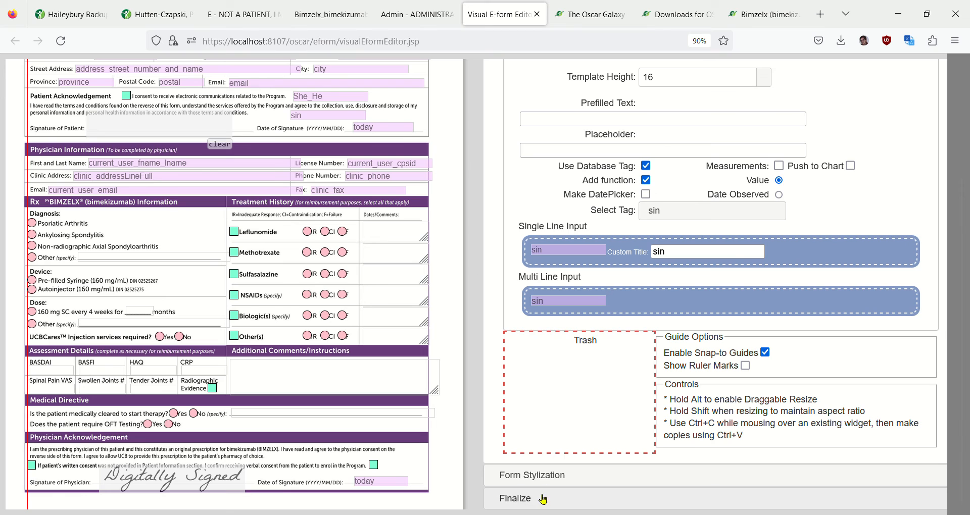
{"action": "left_click", "coordinate": [525, 504]}
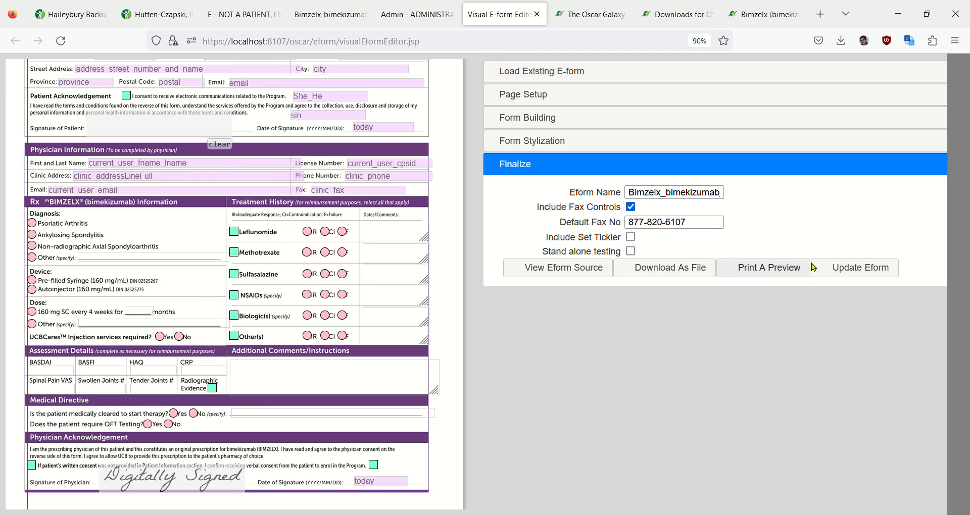
{"action": "left_click", "coordinate": [853, 272]}
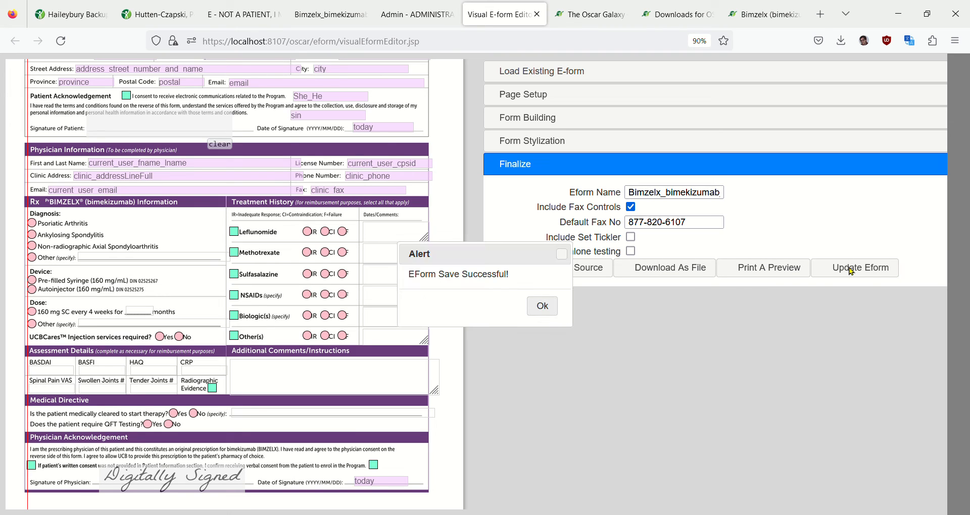
{"action": "left_click", "coordinate": [540, 313]}
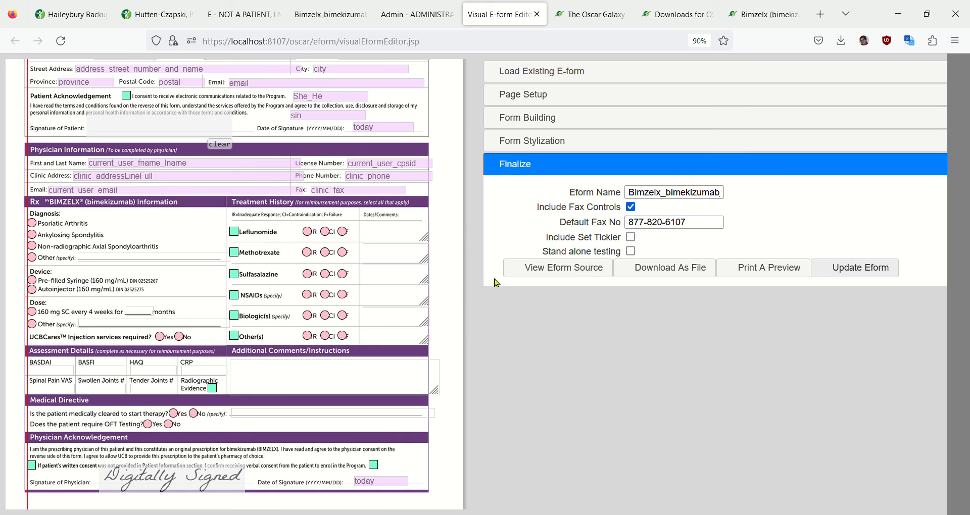
Step: Reload the patient's Bimzelx eForm and enter a nine-digit test social insurance number in the sin field to check its formatting
{"action": "left_click", "coordinate": [319, 14]}
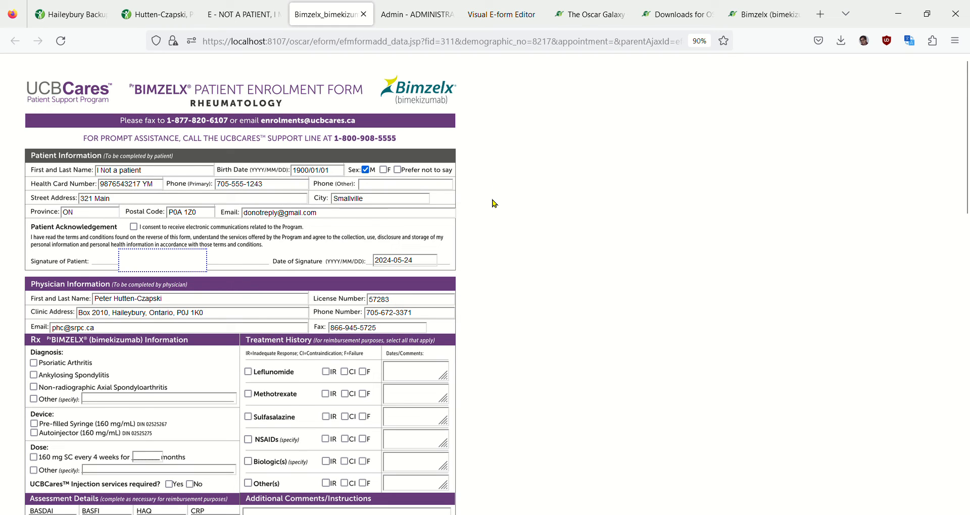
{"action": "key", "text": "F5"}
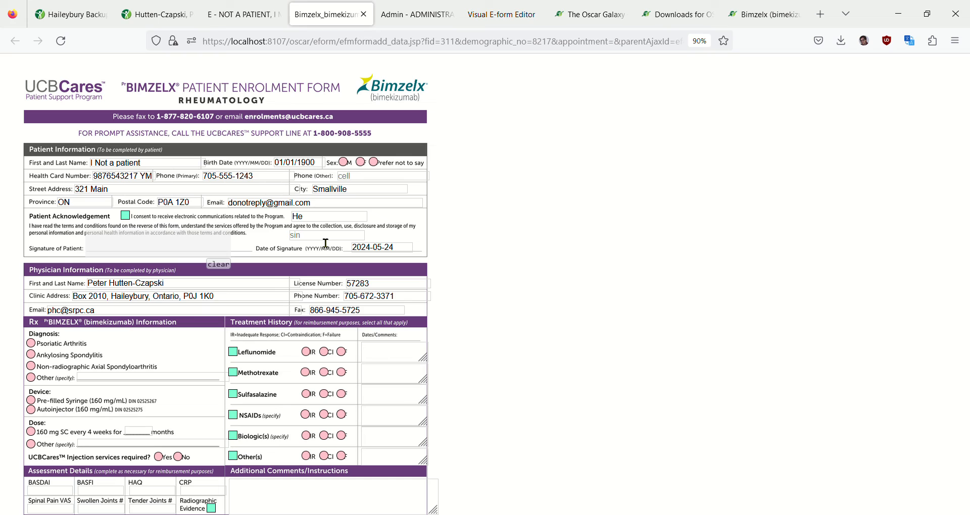
{"action": "left_click", "coordinate": [326, 241]}
{"action": "type", "text": "123456789"}
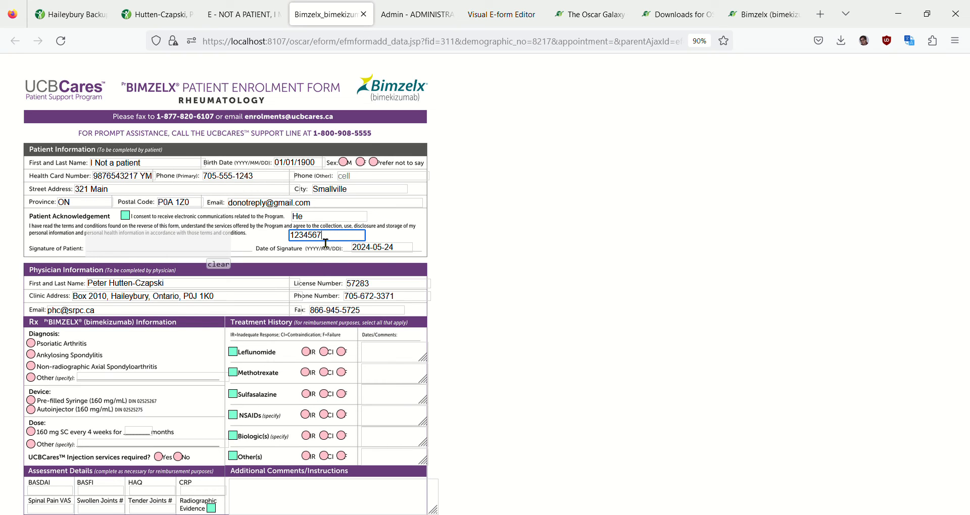
{"action": "left_click", "coordinate": [387, 238]}
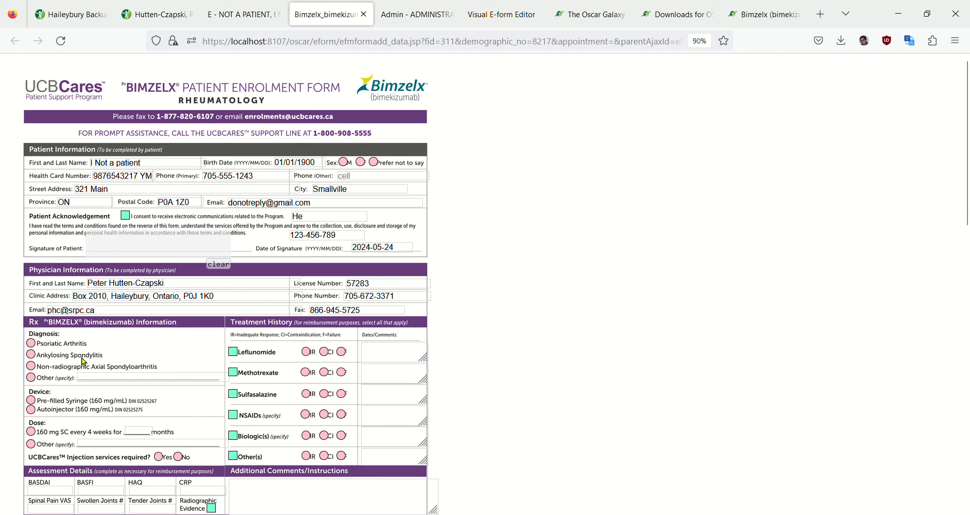
Step: Mark Psoriatic Arthritis and switch the diagnosis to Ankylosing Spondylitis, and mark CI for Leflunomide in the Treatment History
{"action": "left_click", "coordinate": [32, 344]}
{"action": "left_click", "coordinate": [33, 356]}
{"action": "left_click", "coordinate": [325, 354]}
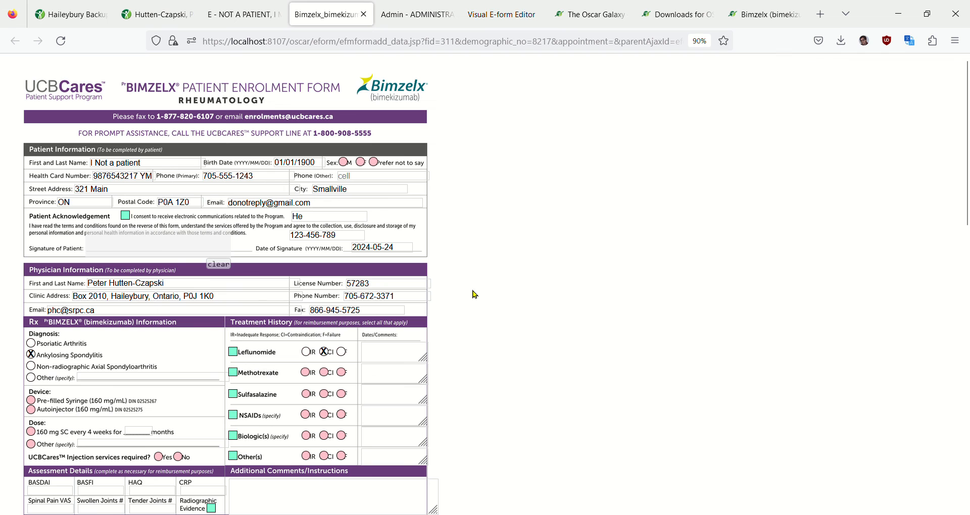
{"action": "scroll", "coordinate": [481, 301], "scroll_direction": "down", "scroll_amount": 3}
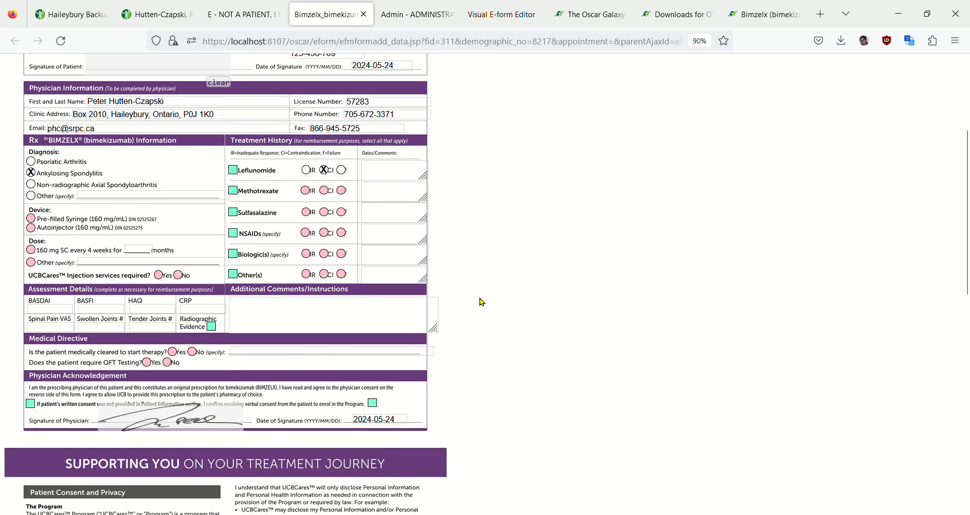
{"action": "scroll", "coordinate": [193, 413], "scroll_direction": "up", "scroll_amount": 3}
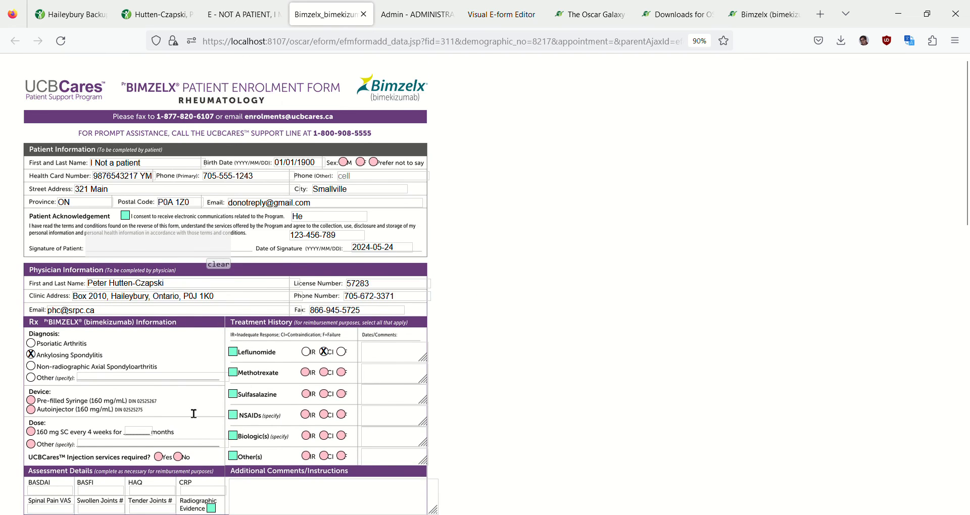
Step: Try to sign in the patient signature area, and generate a PDF of the eForm to review its filled fields and physician signature
{"action": "mouse_move", "coordinate": [111, 245]}
{"action": "left_mouse_down"}
{"action": "mouse_move", "coordinate": [141, 236]}
{"action": "mouse_move", "coordinate": [178, 249]}
{"action": "mouse_move", "coordinate": [166, 245]}
{"action": "left_mouse_up"}
{"action": "scroll", "coordinate": [570, 286], "scroll_direction": "down", "scroll_amount": 15}
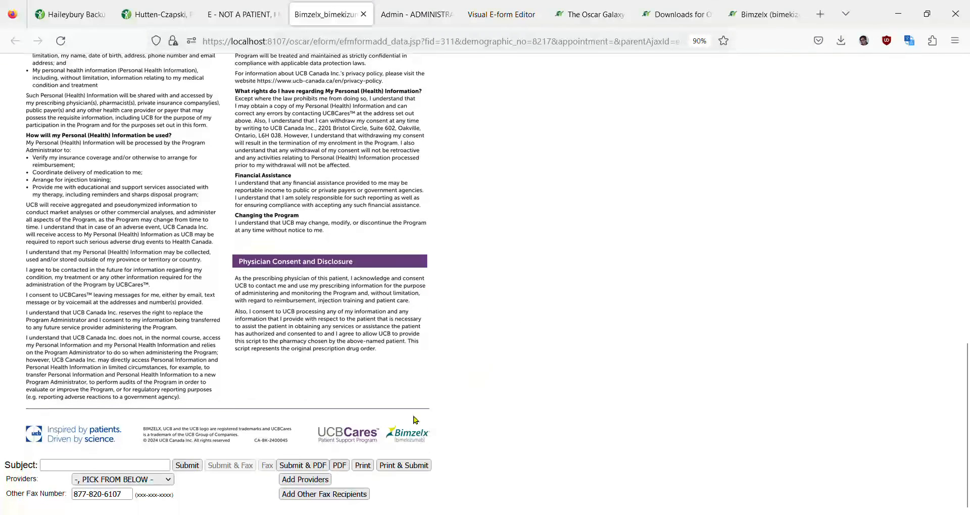
{"action": "left_click", "coordinate": [345, 468]}
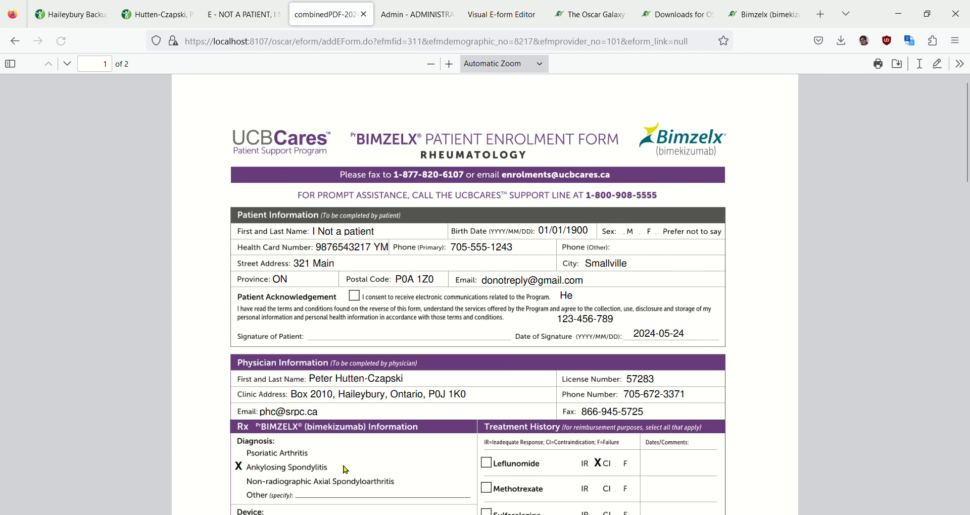
{"action": "scroll", "coordinate": [343, 467], "scroll_direction": "down", "scroll_amount": 10}
{"action": "scroll", "coordinate": [370, 382], "scroll_direction": "up", "scroll_amount": 8}
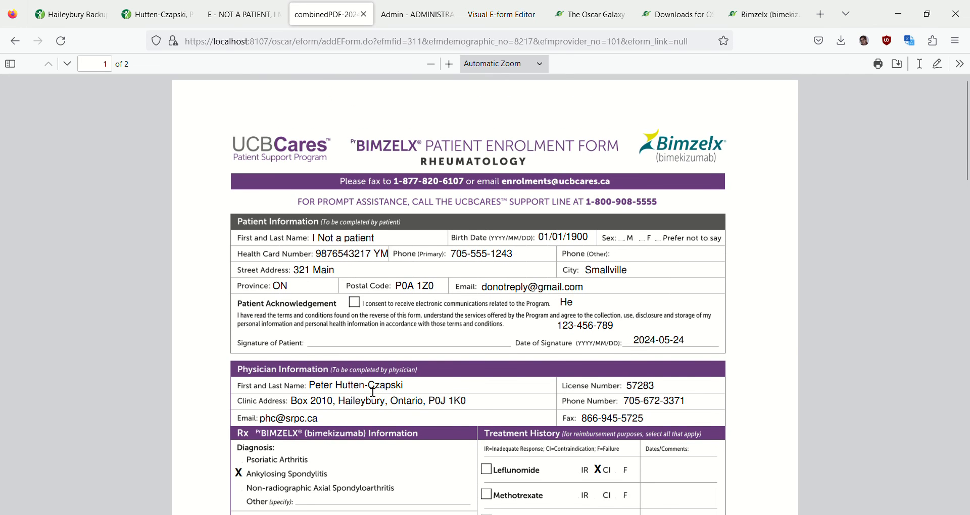
{"action": "scroll", "coordinate": [373, 391], "scroll_direction": "down", "scroll_amount": 3}
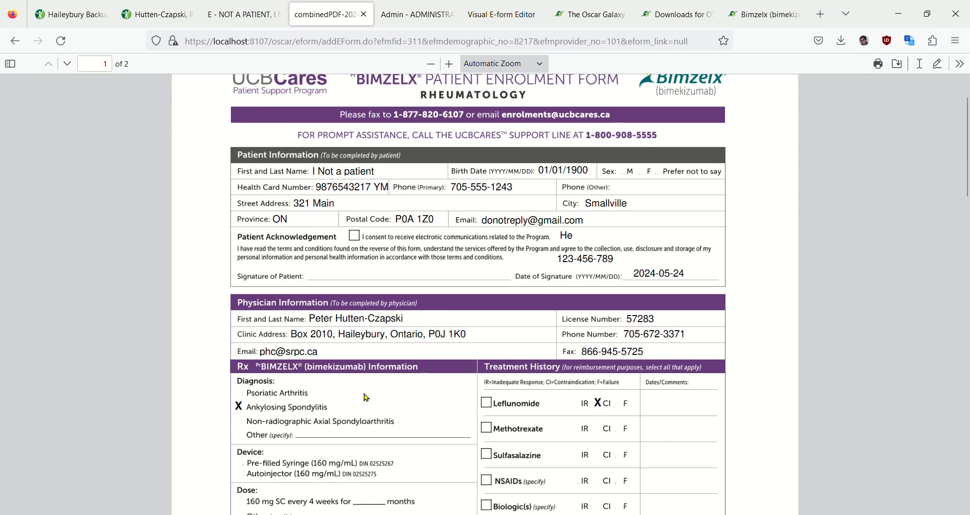
{"action": "scroll", "coordinate": [366, 399], "scroll_direction": "down", "scroll_amount": 4}
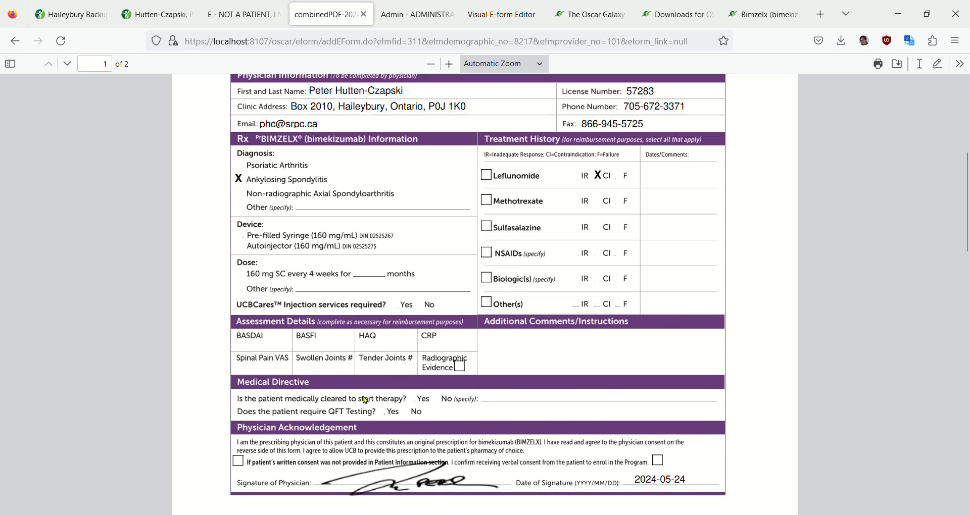
{"action": "scroll", "coordinate": [364, 400], "scroll_direction": "up", "scroll_amount": 2}
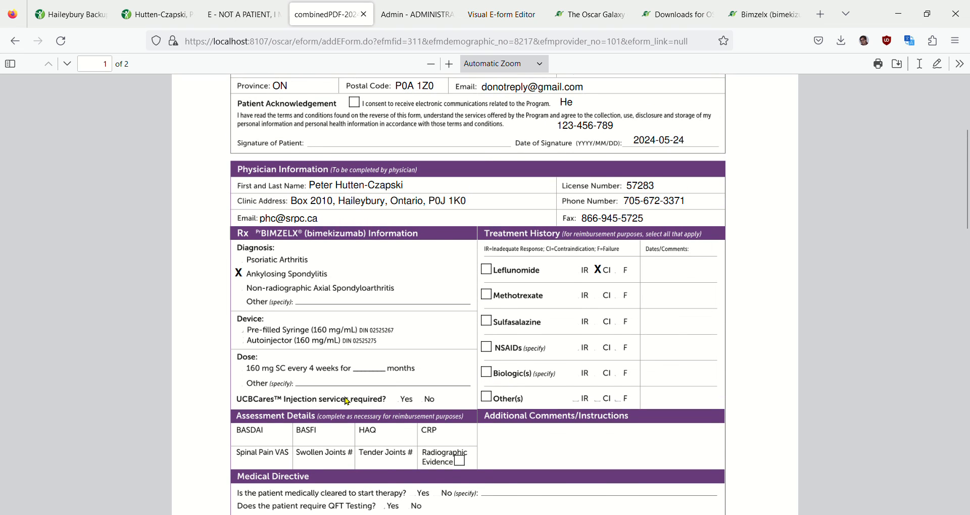